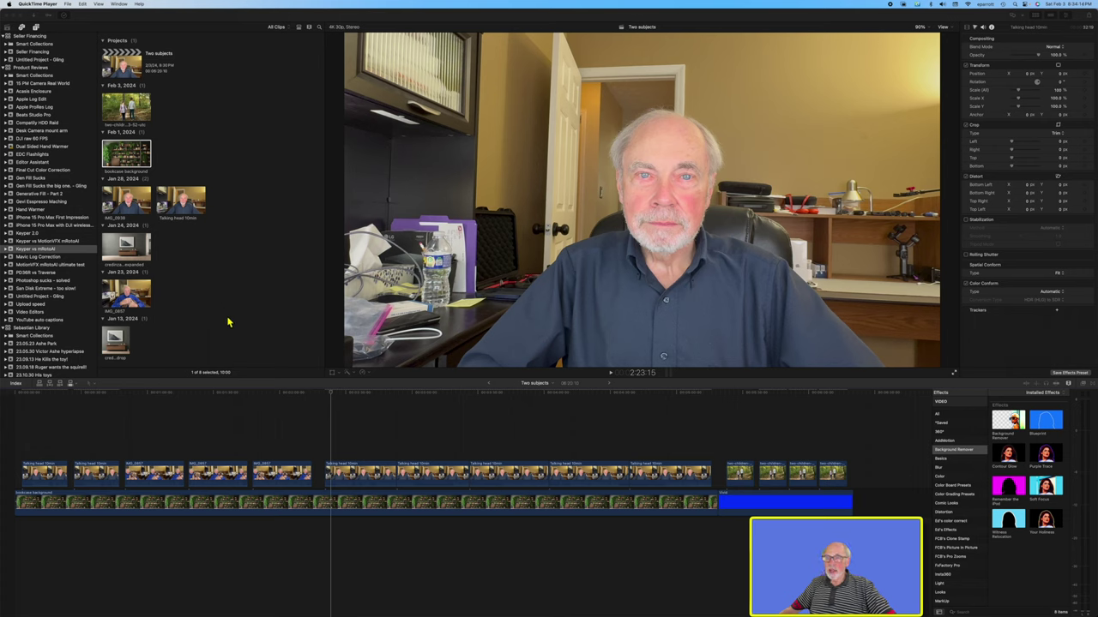
Step: Apply the Keyper effect from Sheffield Softworks to the first talking-head clip in the timeline
{"action": "left_click", "coordinate": [20, 436]}
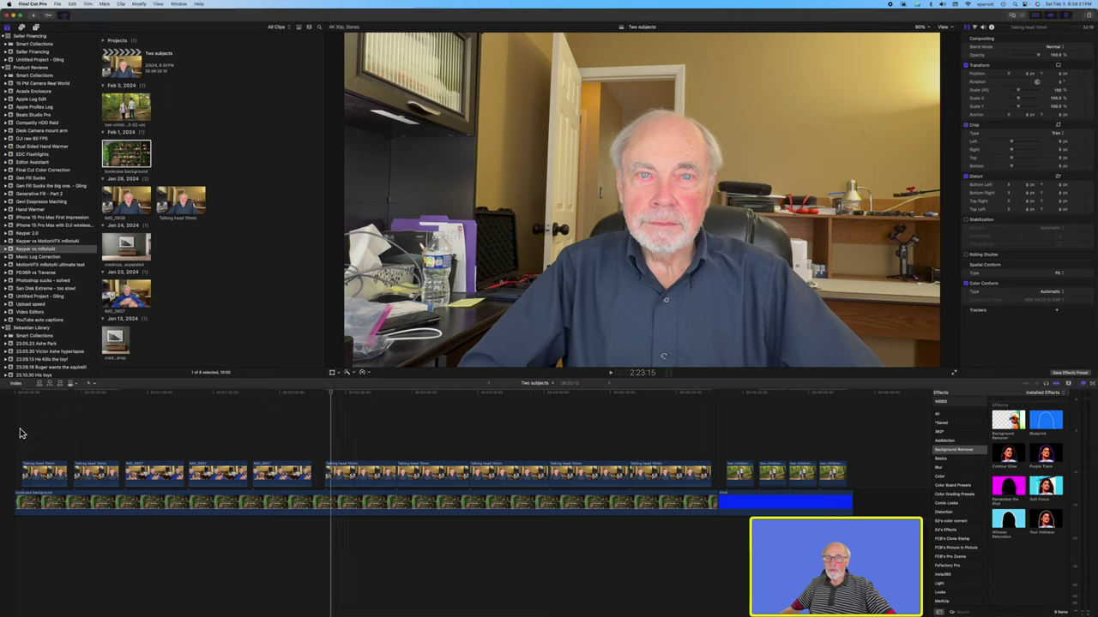
{"action": "left_click", "coordinate": [36, 473]}
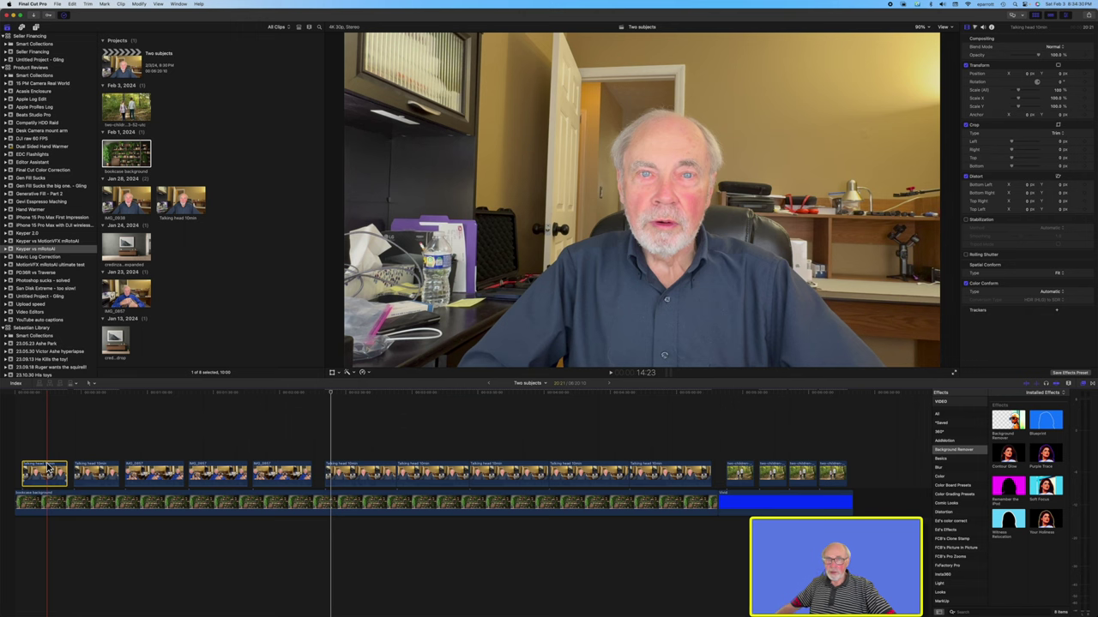
{"action": "left_click", "coordinate": [47, 470]}
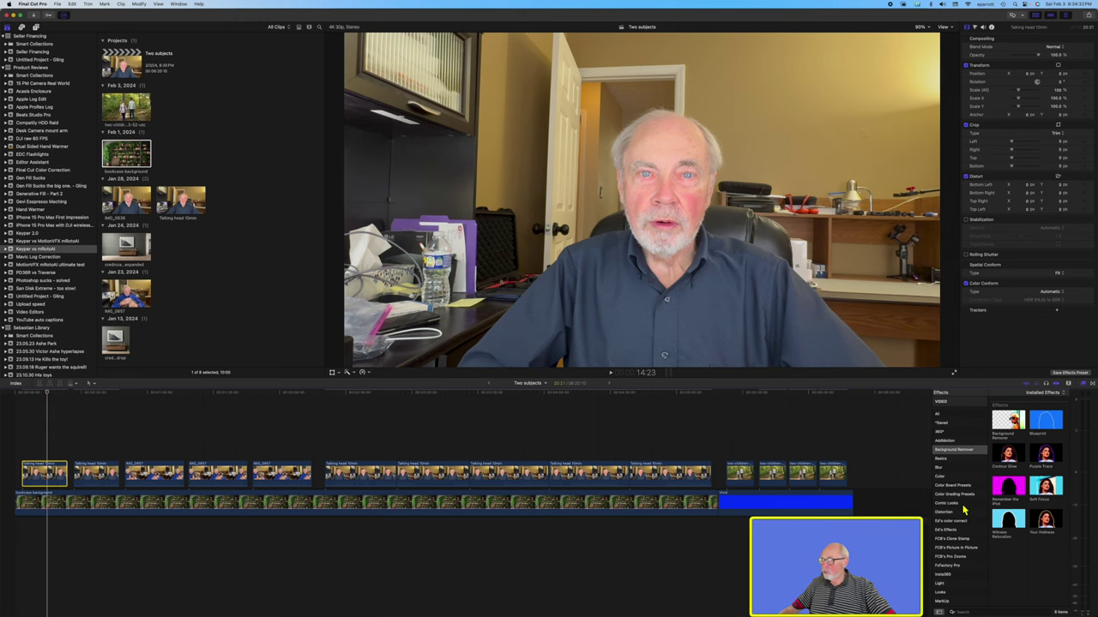
{"action": "scroll", "coordinate": [962, 509], "scroll_direction": "down", "scroll_amount": 5}
{"action": "scroll", "coordinate": [962, 510], "scroll_direction": "down", "scroll_amount": 5}
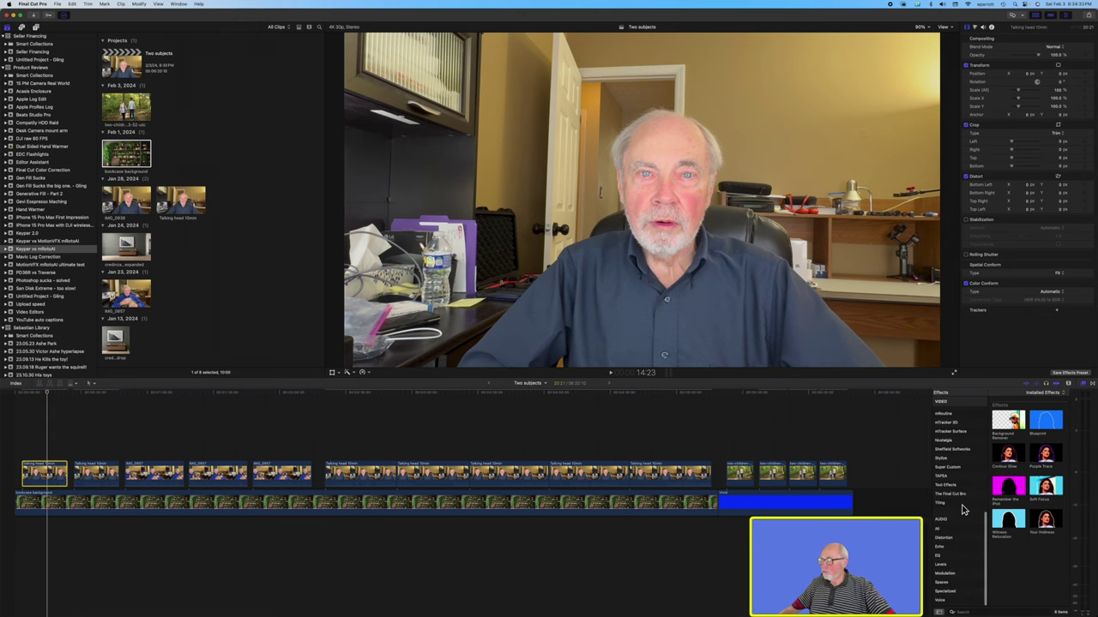
{"action": "left_click", "coordinate": [955, 462]}
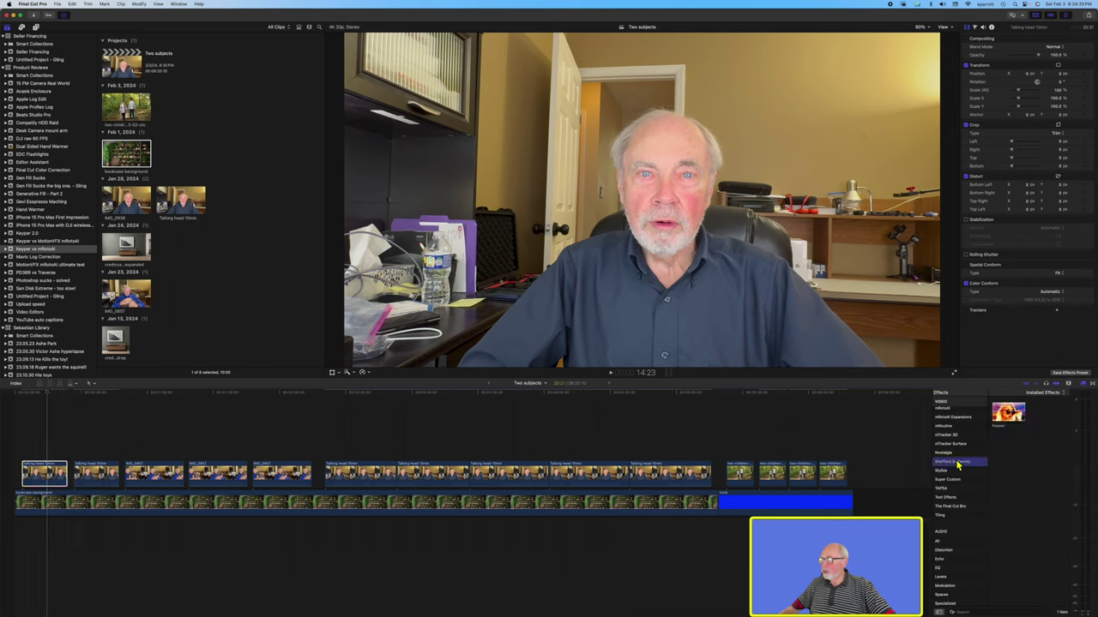
{"action": "left_click_drag", "start_coordinate": [1009, 415], "coordinate": [47, 472]}
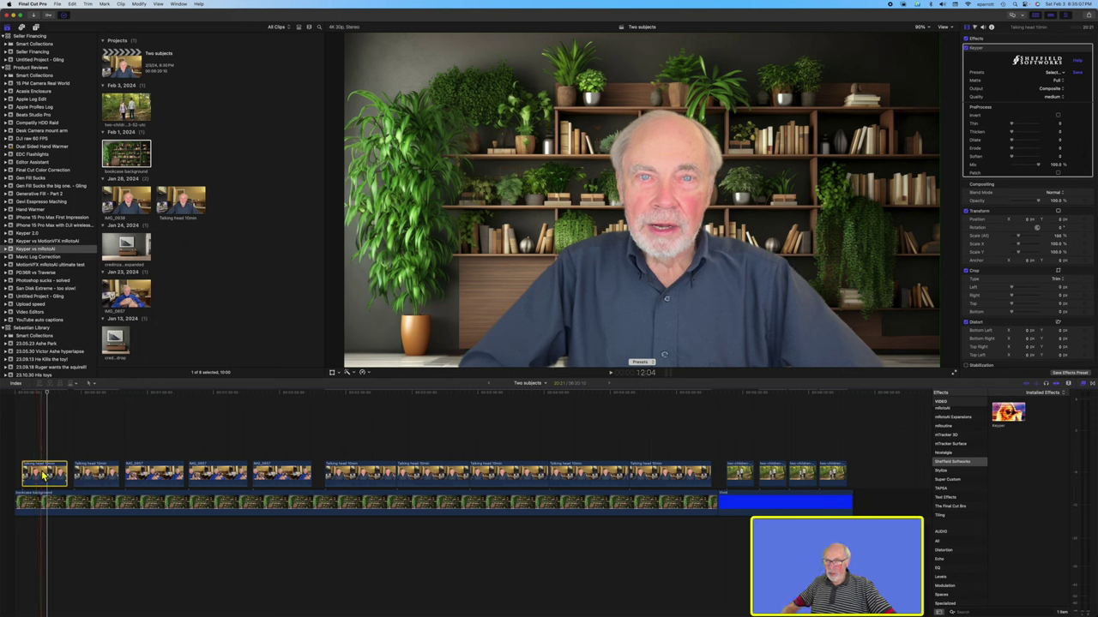
Step: Refine the first clip's key in Keyper with PreProcess Contrast about -0.25, Thin 1.0 and Erode about 2.46
{"action": "left_click", "coordinate": [1080, 107]}
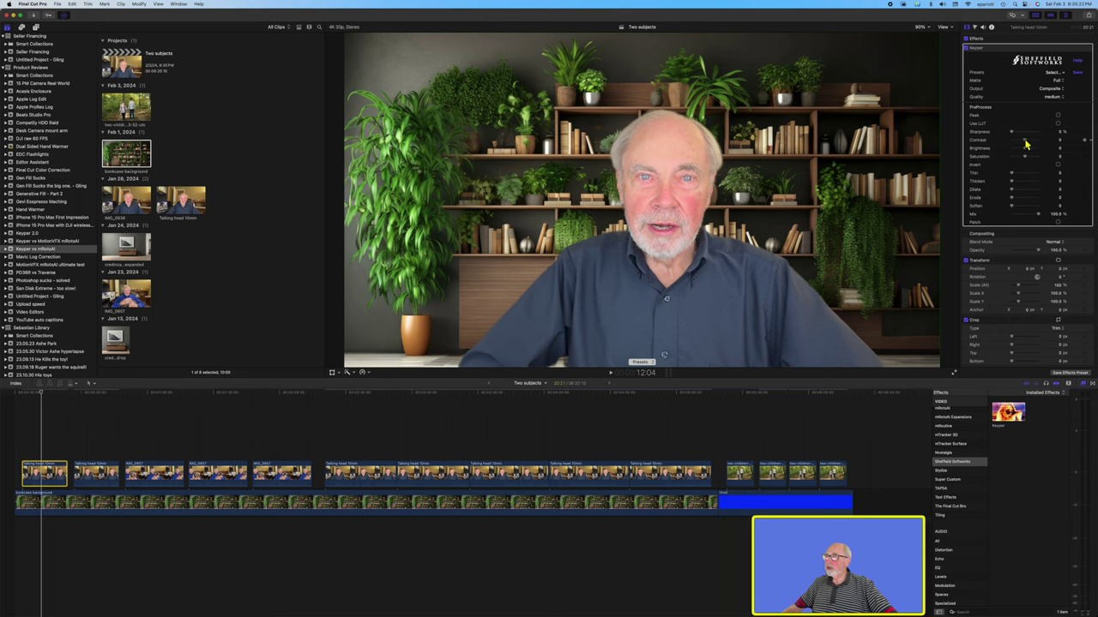
{"action": "left_click_drag", "start_coordinate": [1026, 145], "coordinate": [1021, 145]}
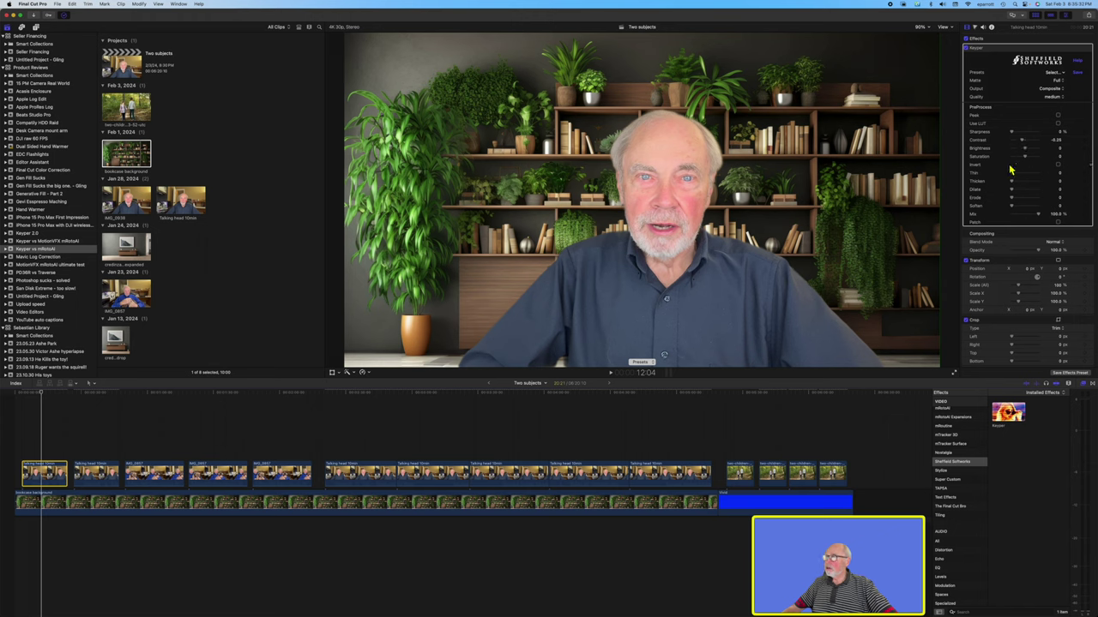
{"action": "left_click_drag", "start_coordinate": [1014, 177], "coordinate": [1015, 178]}
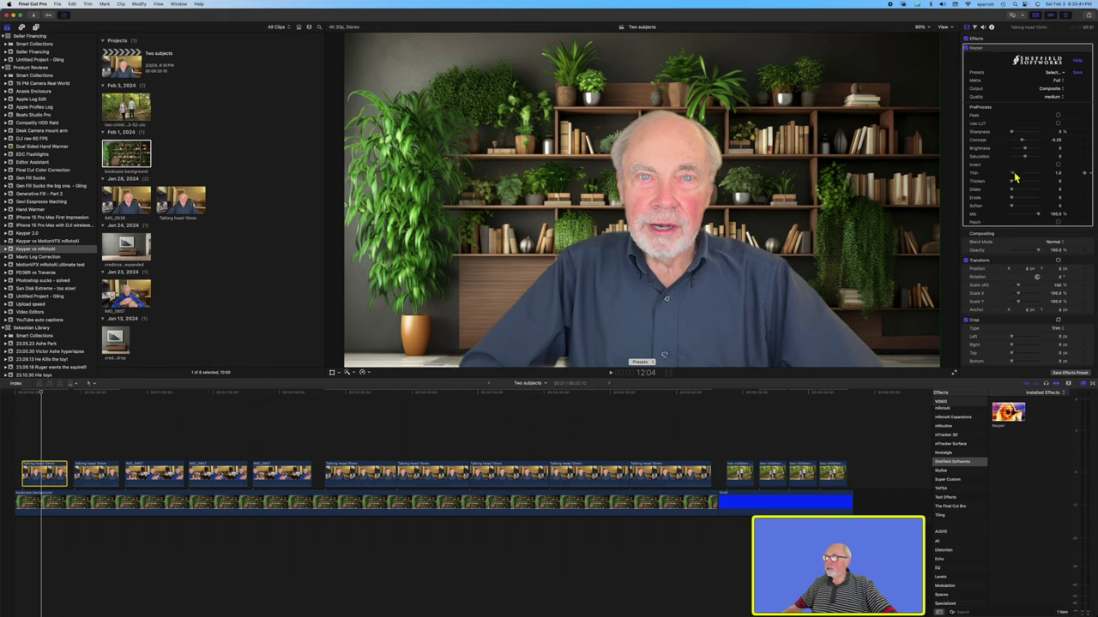
{"action": "left_click_drag", "start_coordinate": [1014, 176], "coordinate": [1017, 177]}
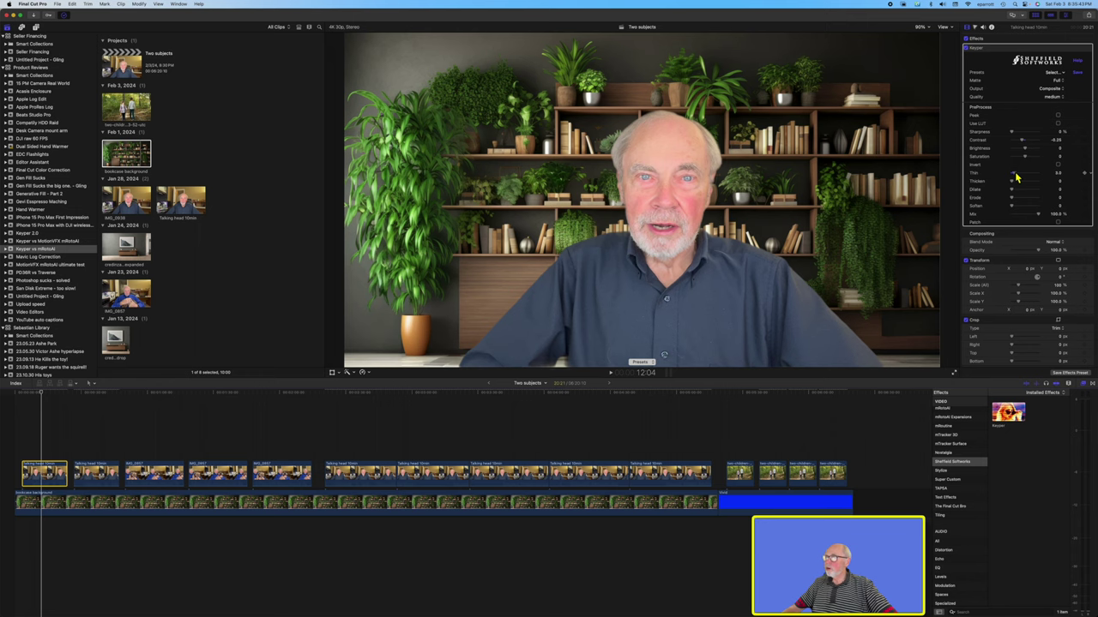
{"action": "left_click_drag", "start_coordinate": [1016, 177], "coordinate": [1013, 177]}
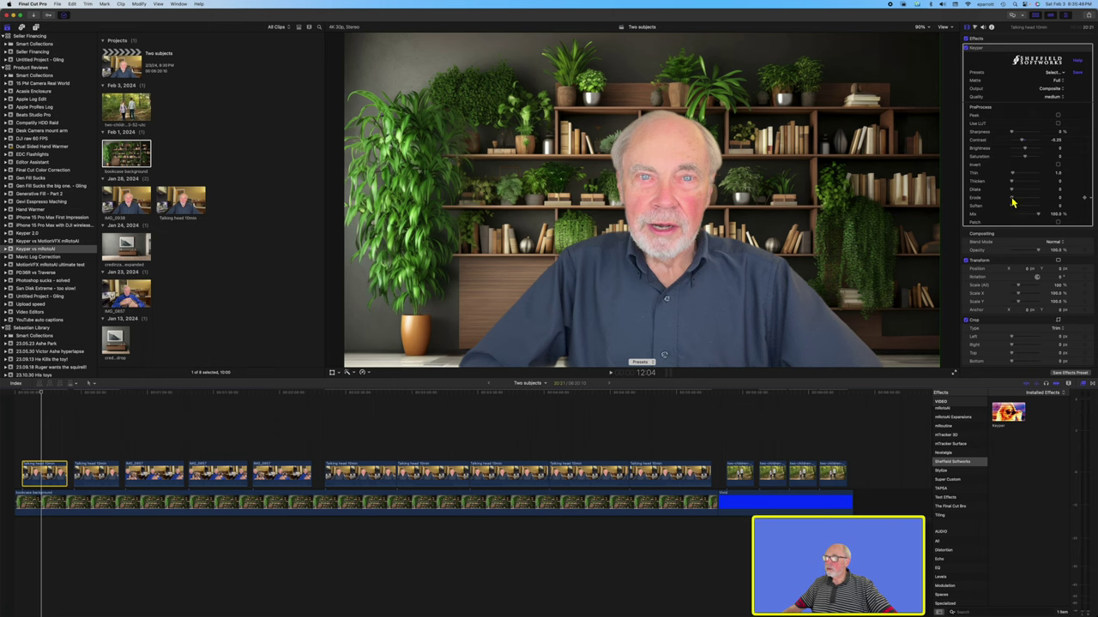
{"action": "left_click_drag", "start_coordinate": [1012, 200], "coordinate": [1020, 202]}
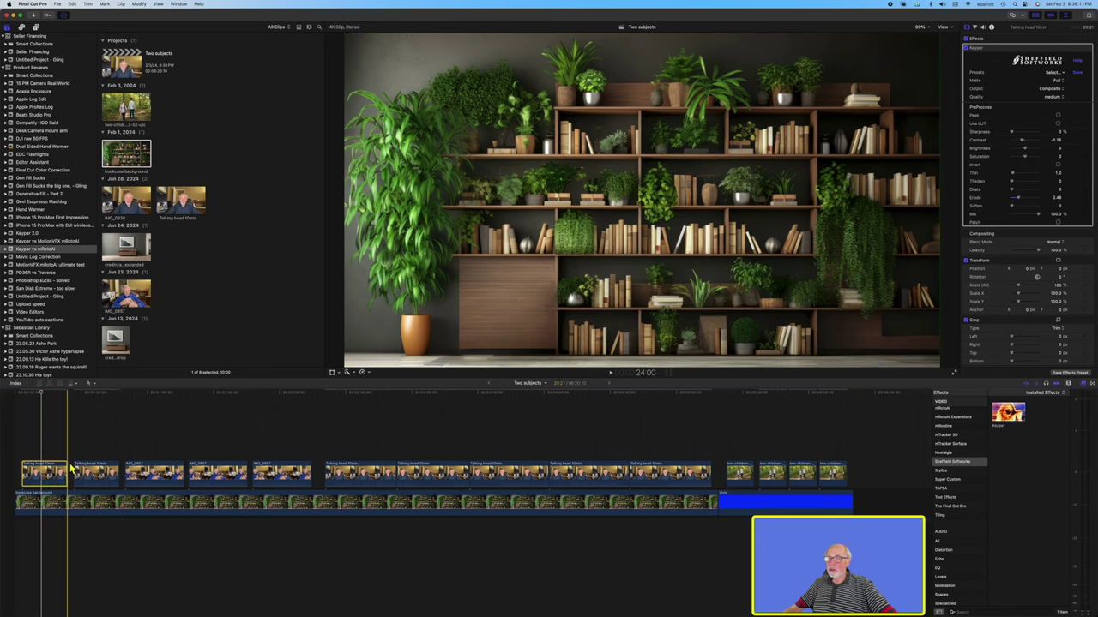
Step: Apply the Background Remover effect to the second talking-head clip in the timeline
{"action": "left_click", "coordinate": [77, 470]}
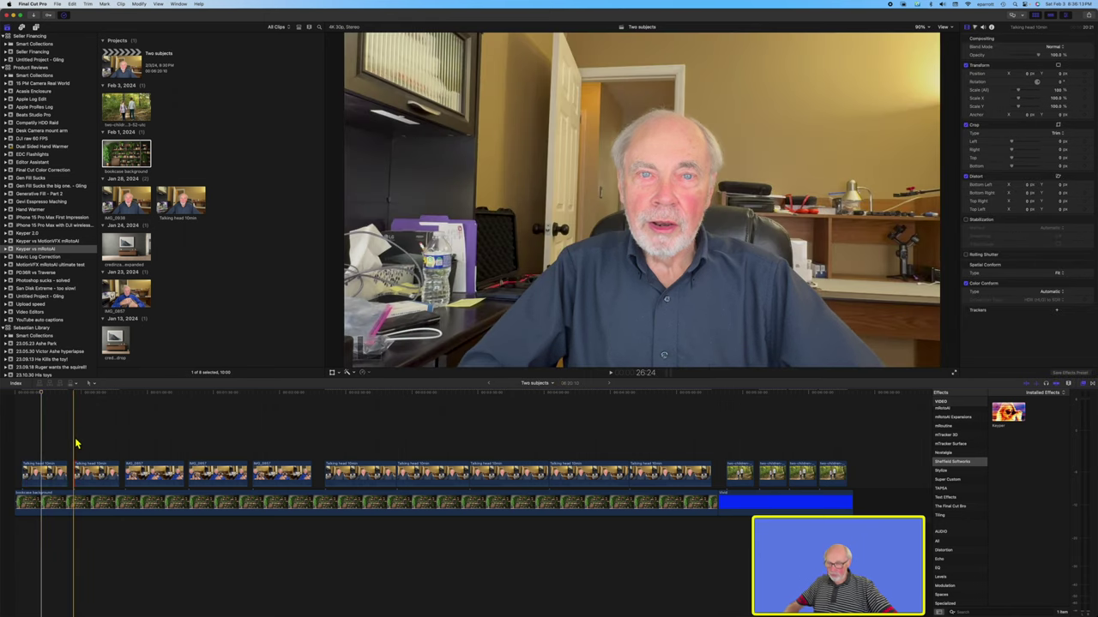
{"action": "left_click", "coordinate": [75, 440]}
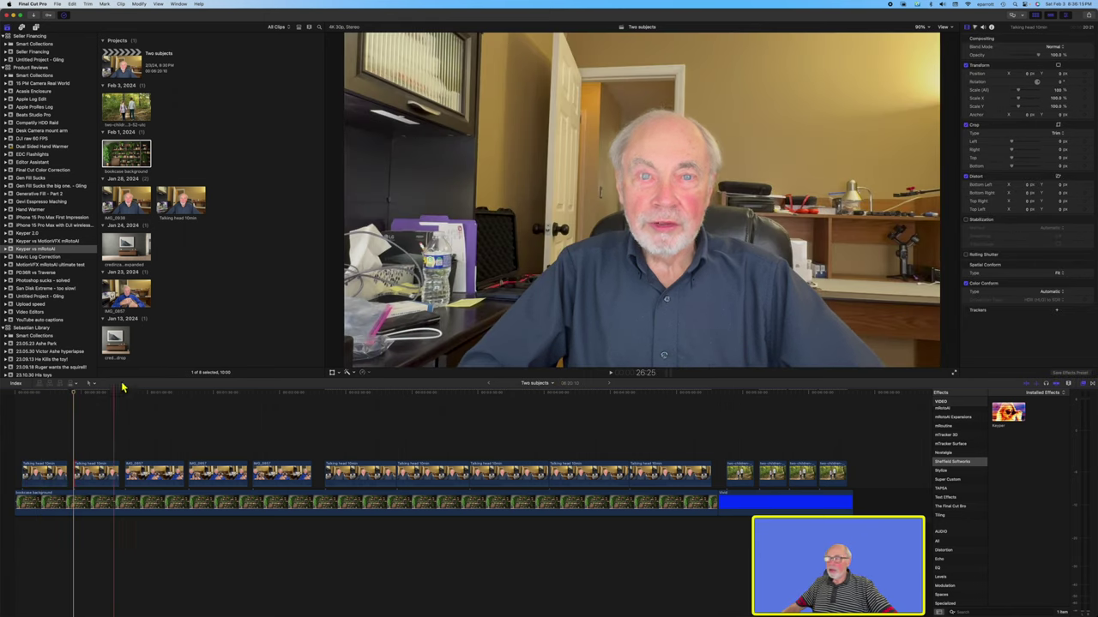
{"action": "scroll", "coordinate": [965, 461], "scroll_direction": "up", "scroll_amount": 8}
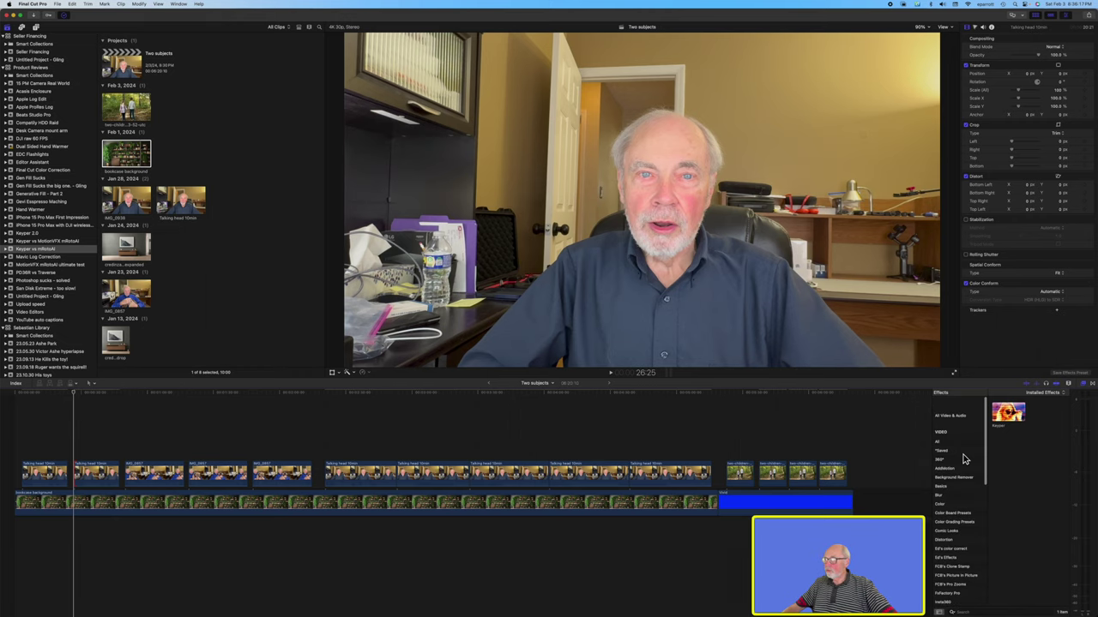
{"action": "left_click", "coordinate": [955, 463]}
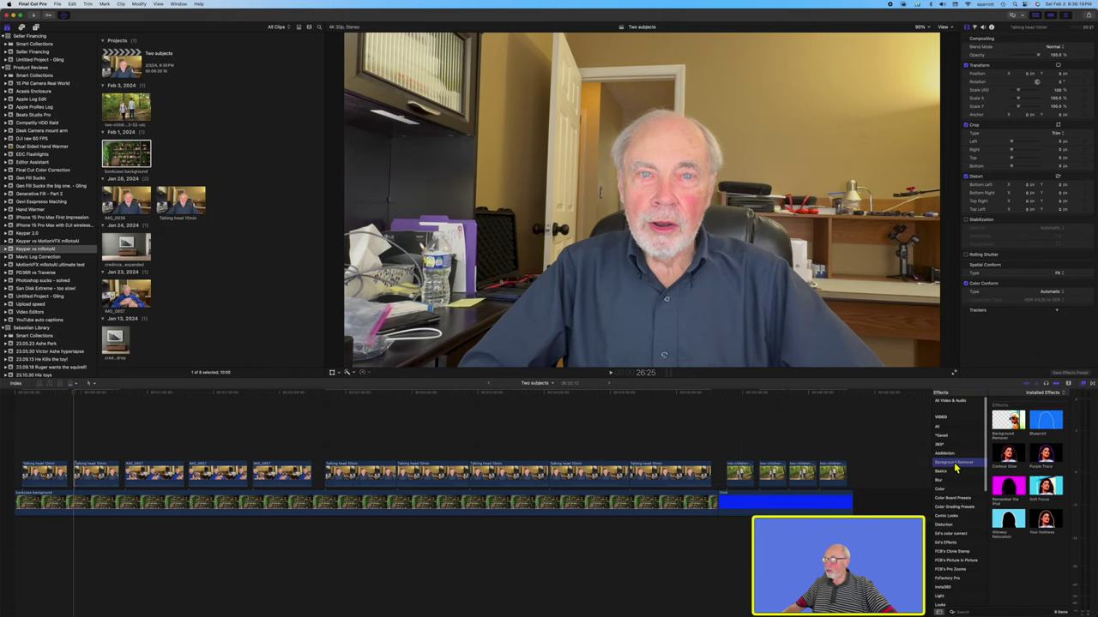
{"action": "left_click_drag", "start_coordinate": [1008, 420], "coordinate": [99, 482]}
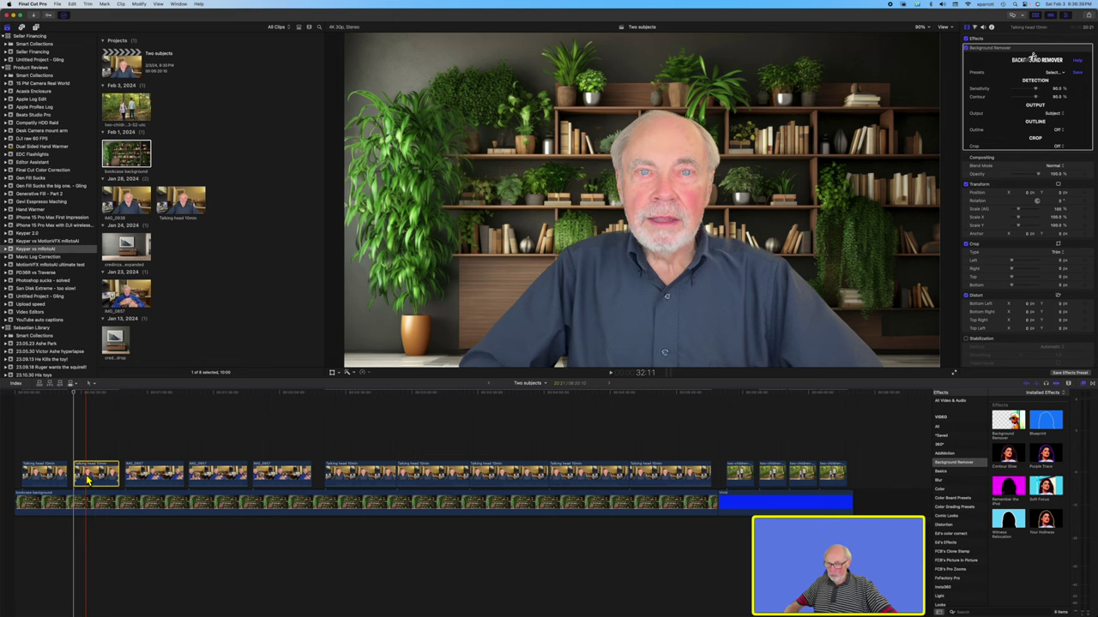
Step: Lower the Background Remover's Sensitivity to about 50% on the second clip and play the clip from its start
{"action": "left_click", "coordinate": [86, 480]}
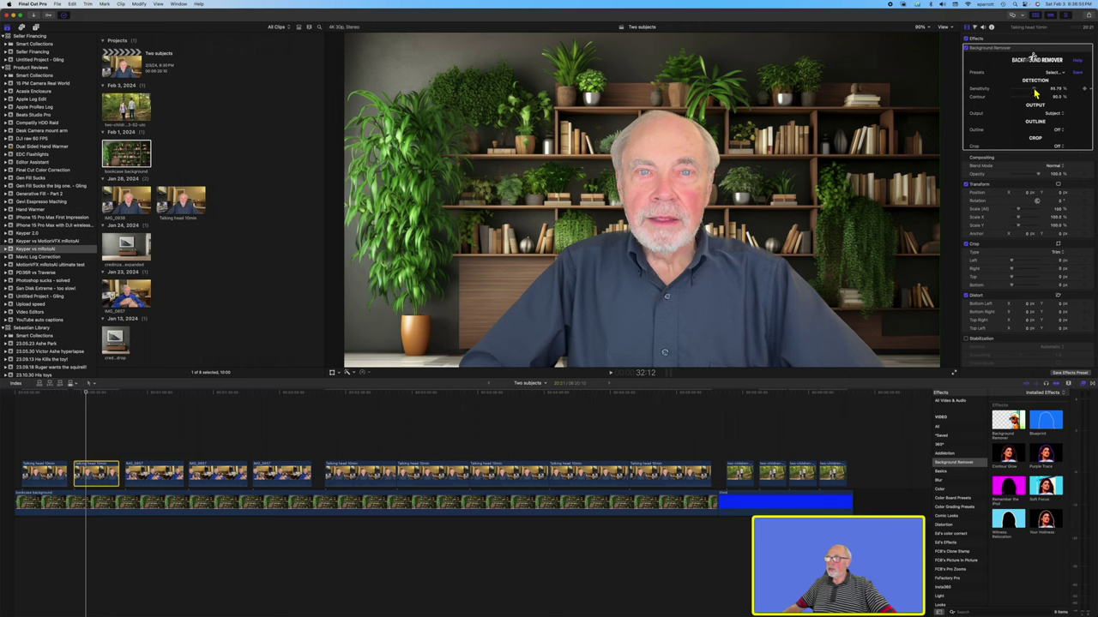
{"action": "left_click_drag", "start_coordinate": [1033, 93], "coordinate": [1026, 96]}
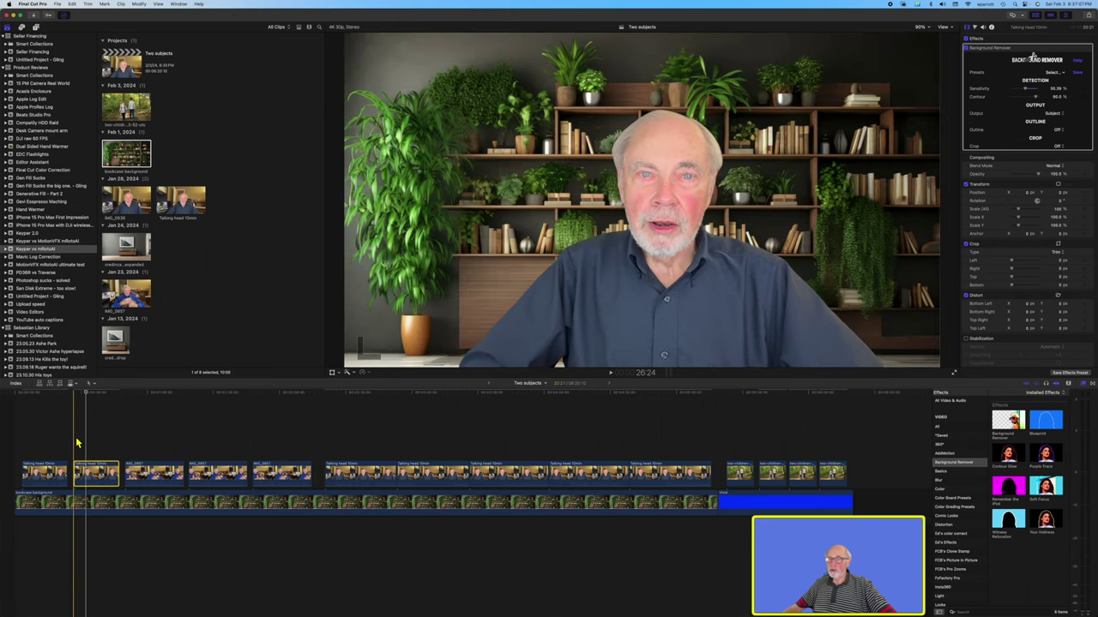
{"action": "key", "text": "s"}
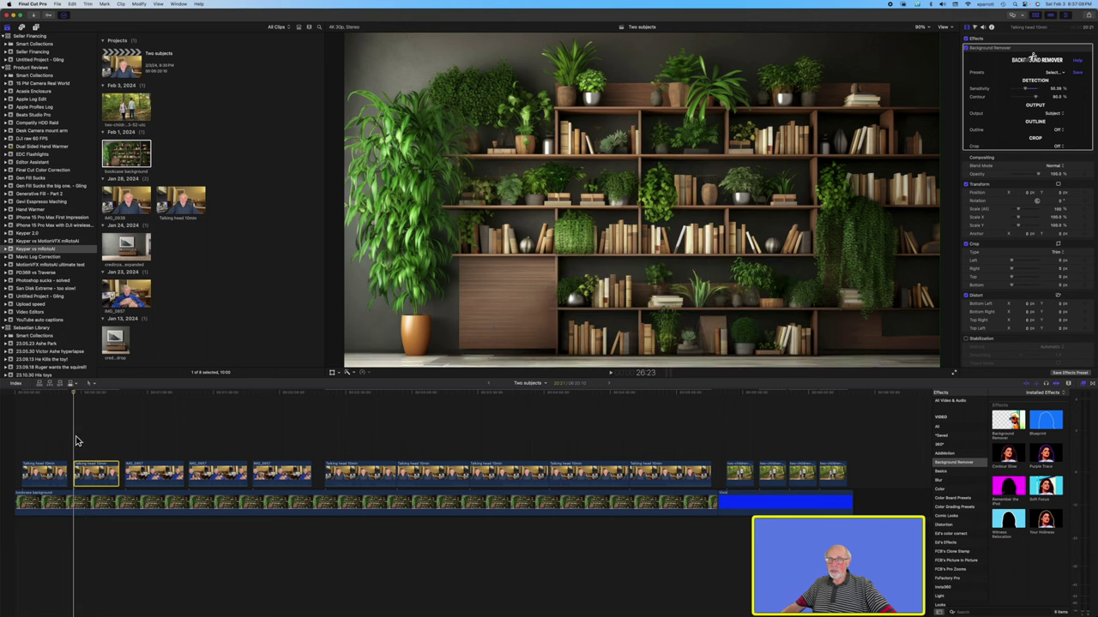
{"action": "key", "text": "s"}
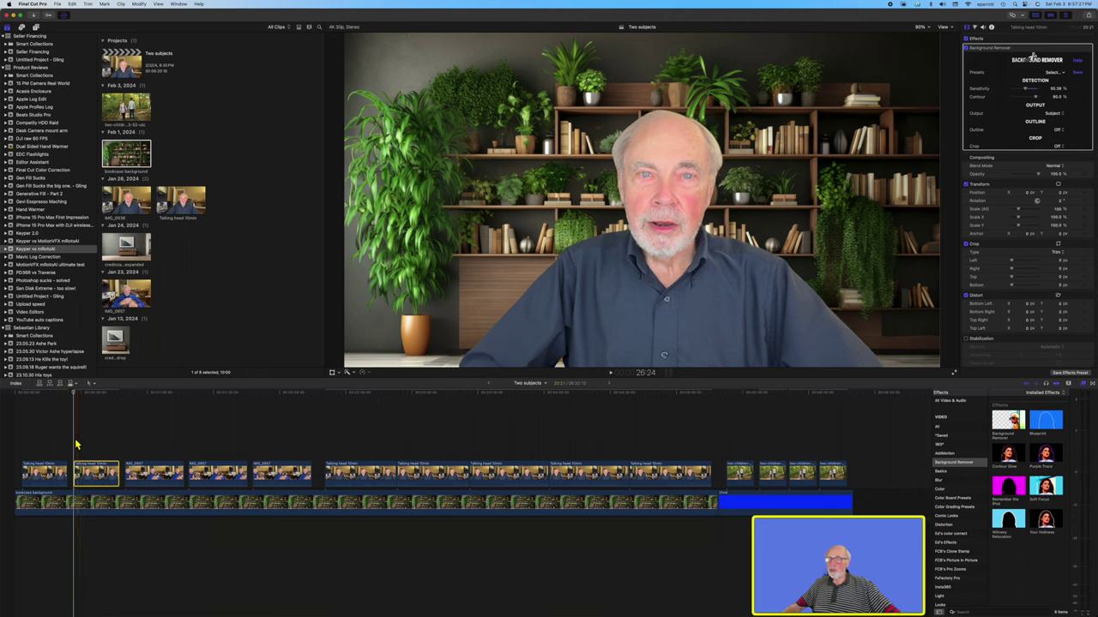
{"action": "key", "text": "space"}
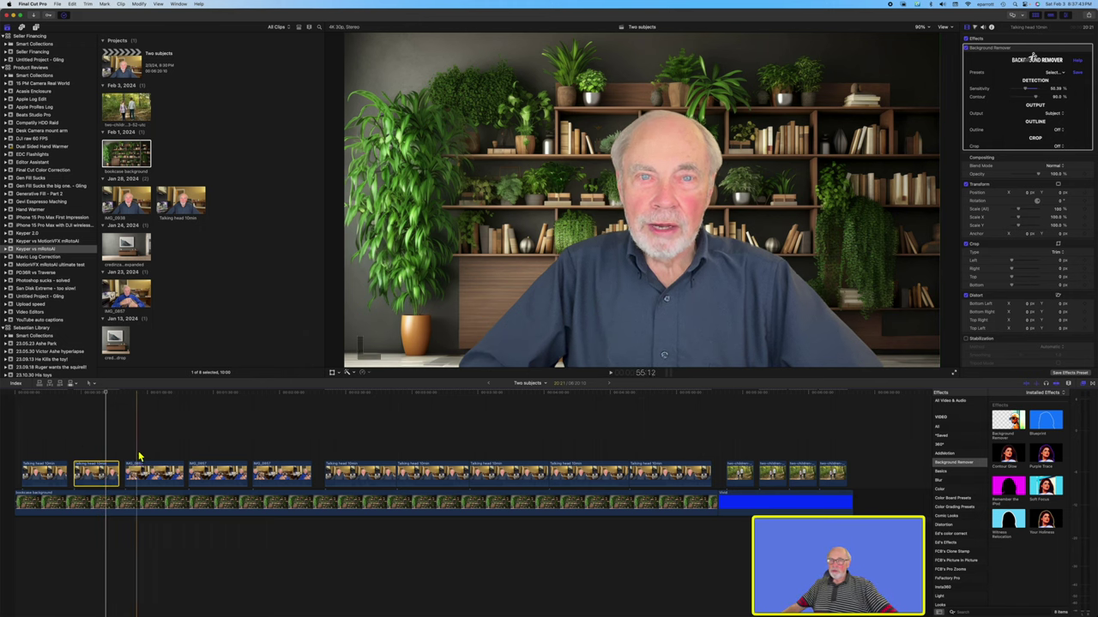
{"action": "key", "text": "space"}
Step: Apply the Sheffield Softworks Keyper effect to the first clip of the man holding the dog
{"action": "left_click", "coordinate": [130, 478]}
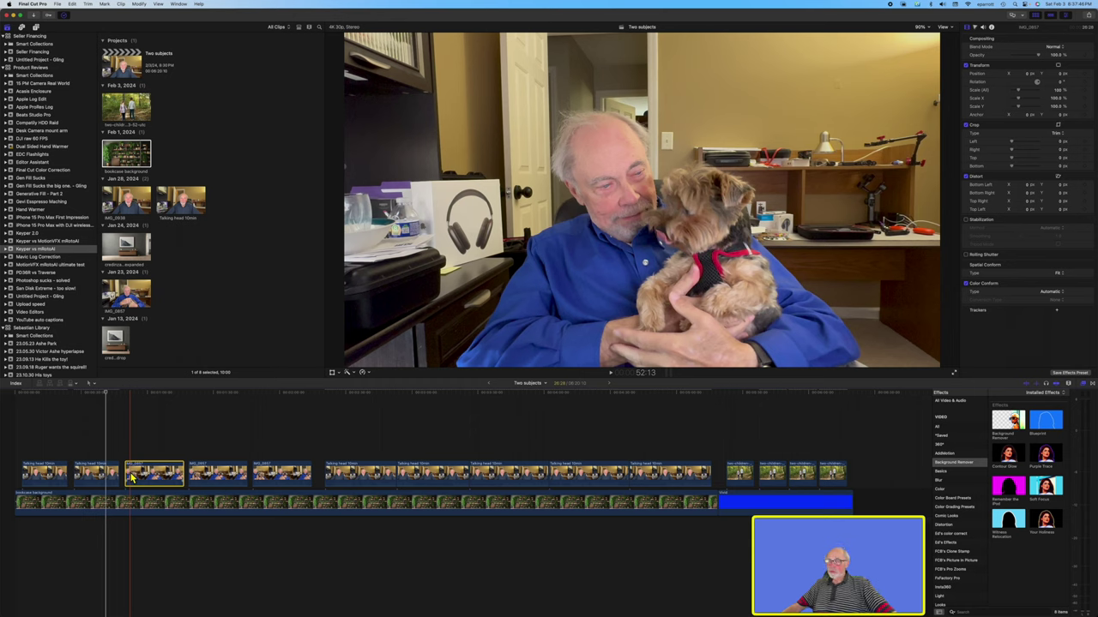
{"action": "left_click", "coordinate": [131, 477]}
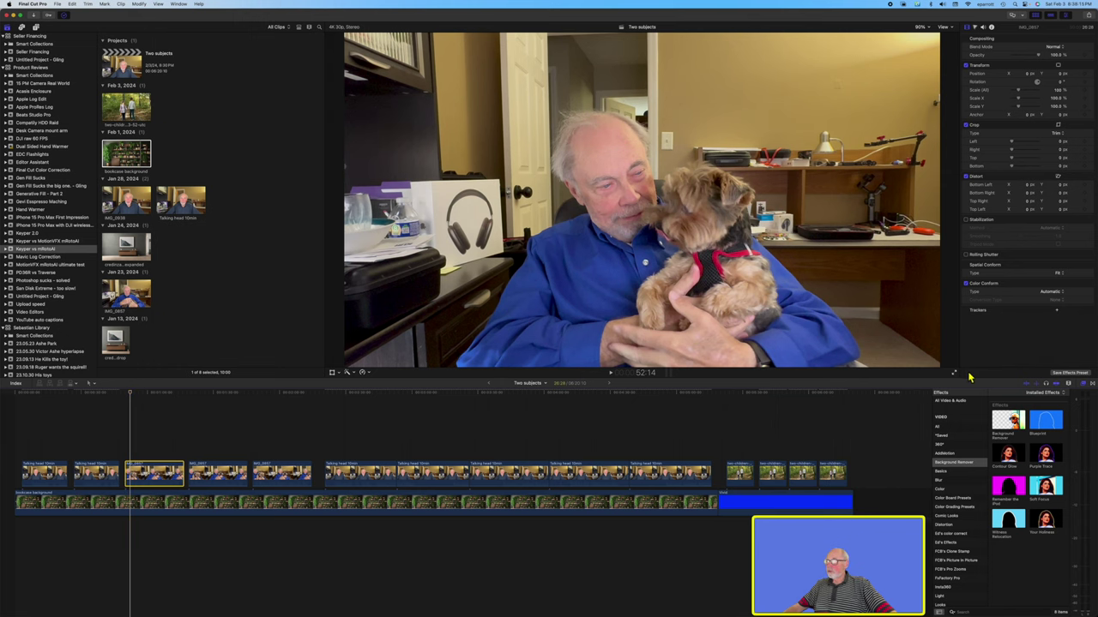
{"action": "scroll", "coordinate": [957, 497], "scroll_direction": "down", "scroll_amount": 10}
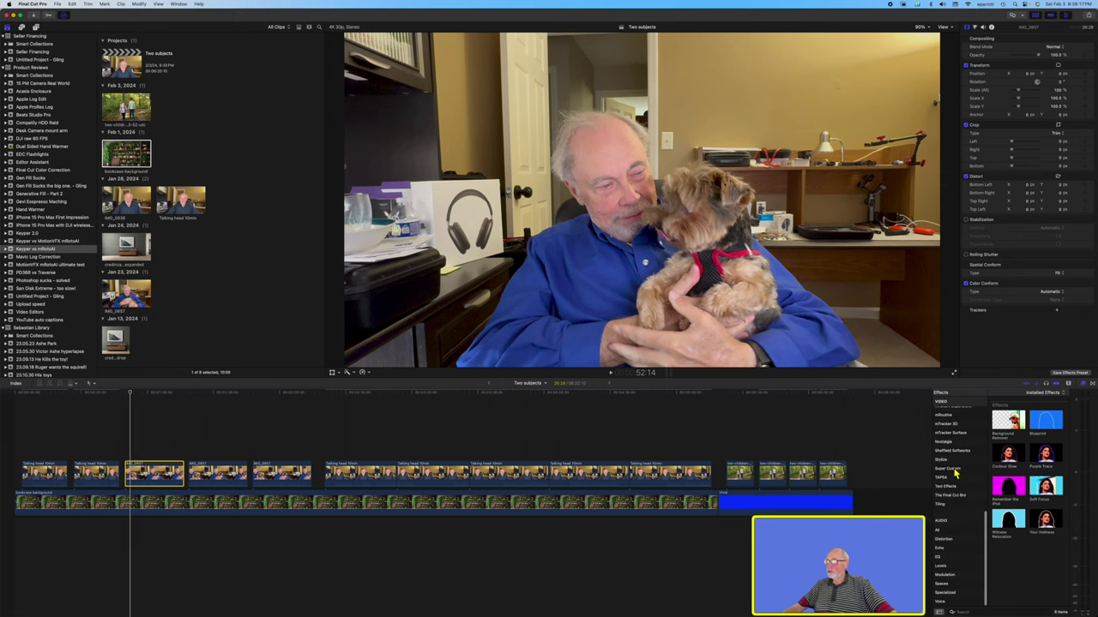
{"action": "left_click", "coordinate": [960, 450]}
{"action": "left_click_drag", "start_coordinate": [1007, 414], "coordinate": [156, 476]}
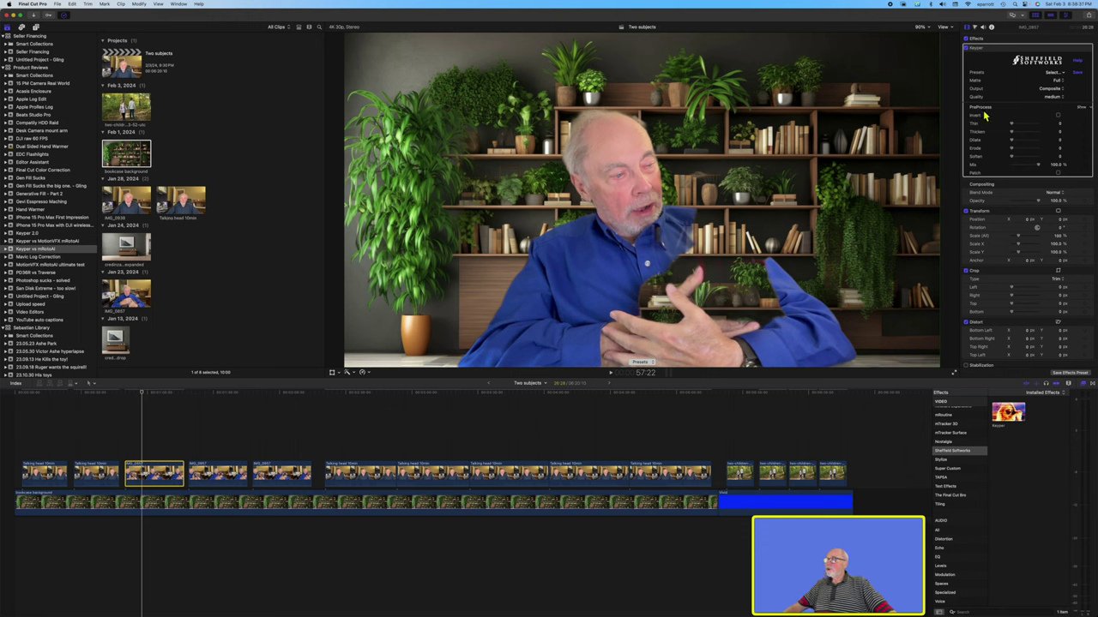
Step: Refine the dog clip's Keyper matte with PreProcess Contrast about -0.69, Thicken 5.0 and Erode about 1.54, and play the clip back
{"action": "left_click", "coordinate": [1079, 107]}
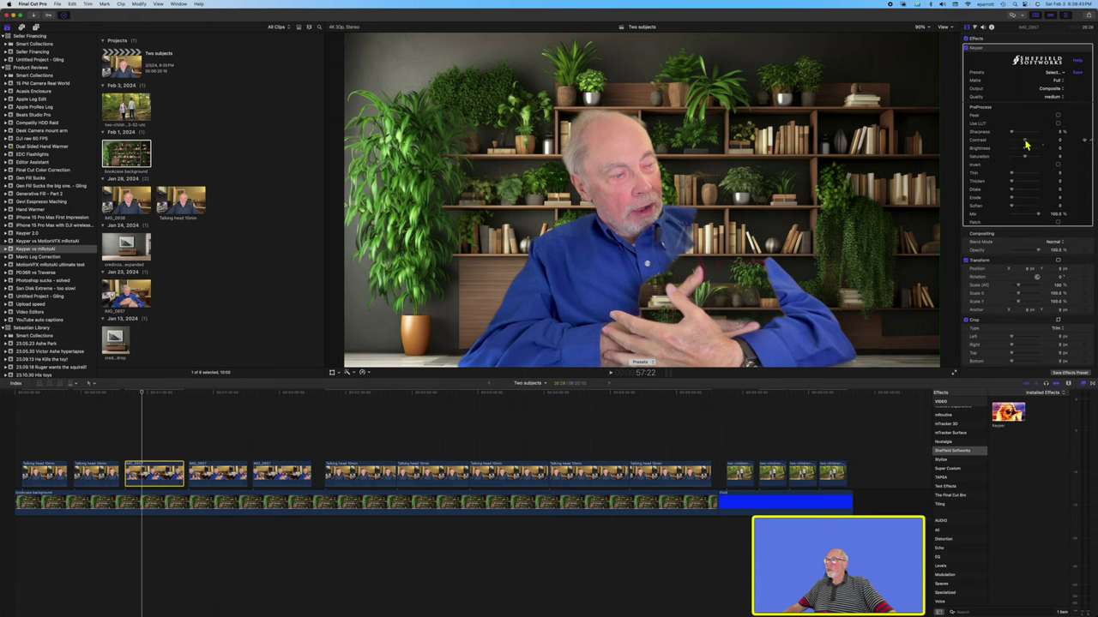
{"action": "left_click_drag", "start_coordinate": [1026, 145], "coordinate": [1018, 146]}
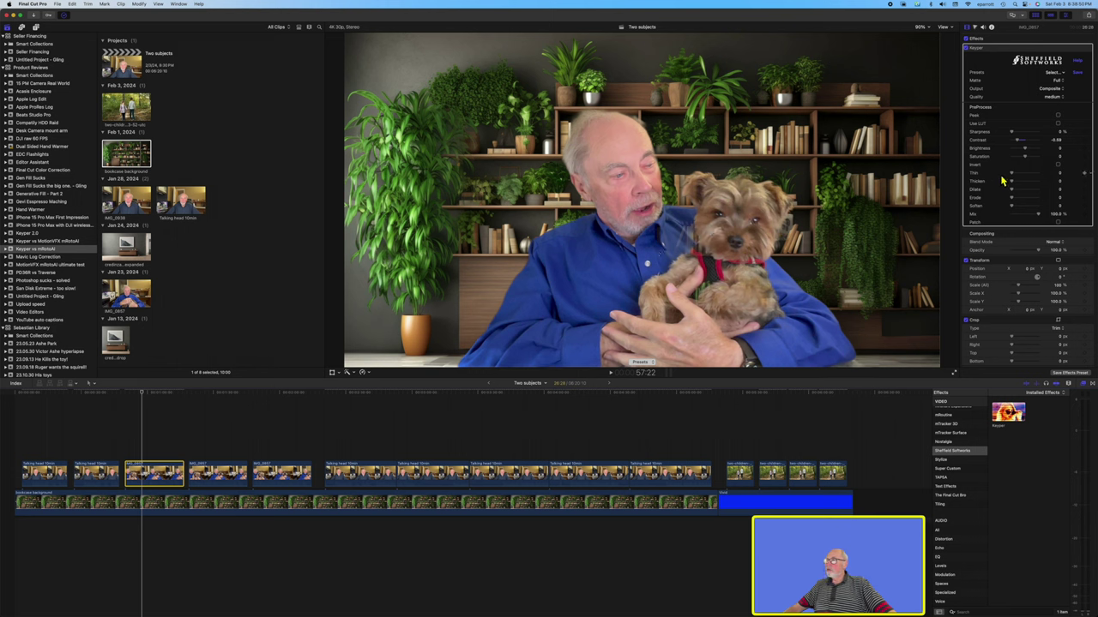
{"action": "left_click_drag", "start_coordinate": [1012, 175], "coordinate": [1007, 180]}
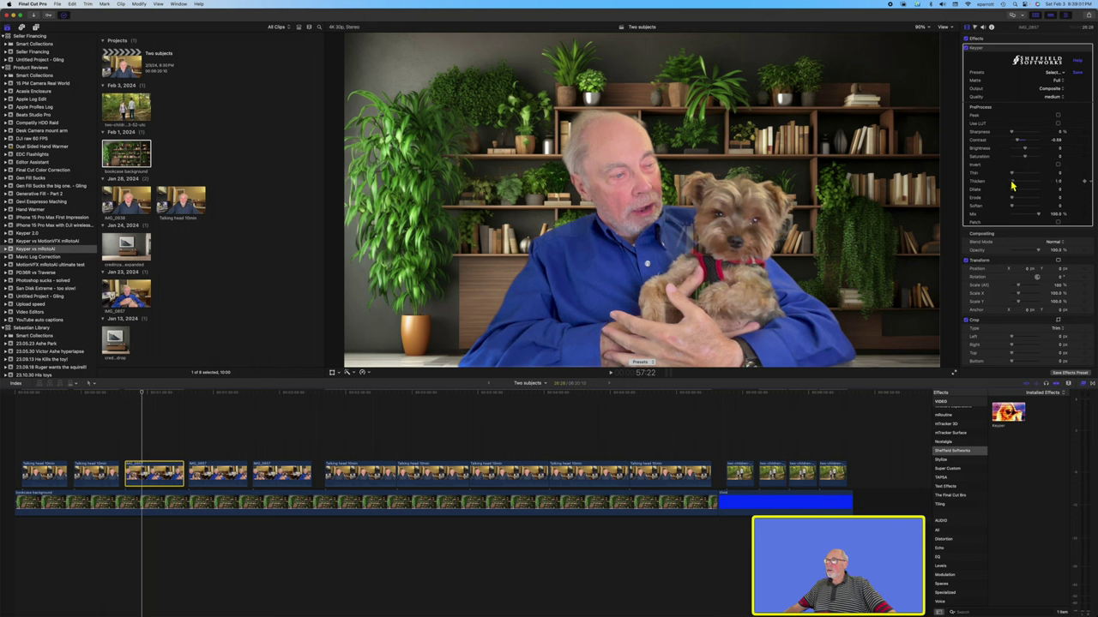
{"action": "left_click_drag", "start_coordinate": [1012, 185], "coordinate": [1013, 185]}
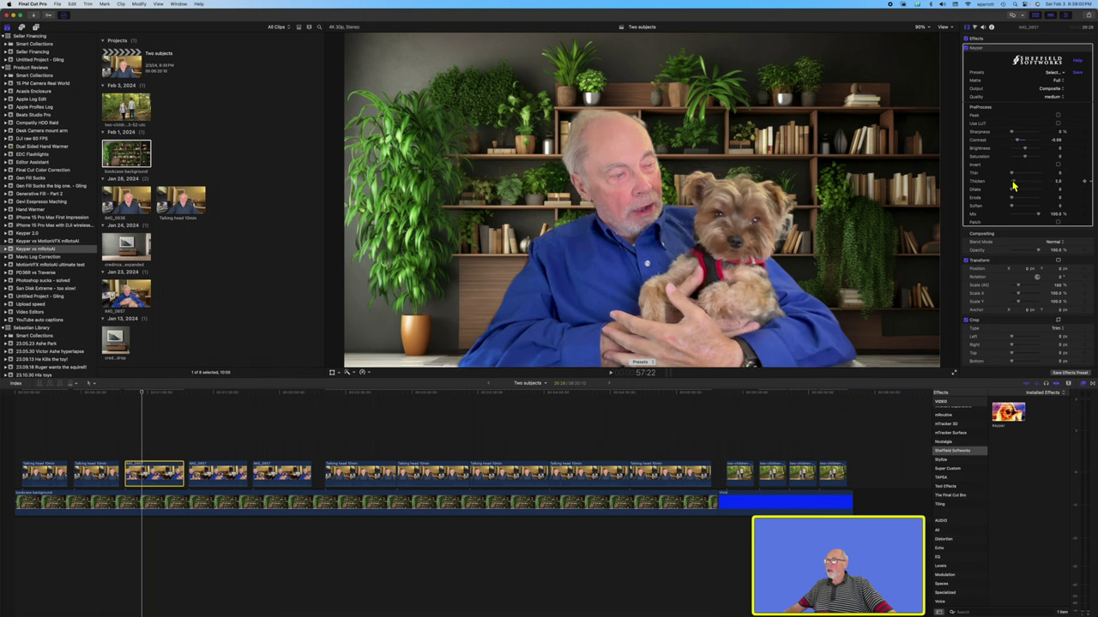
{"action": "left_click_drag", "start_coordinate": [1015, 185], "coordinate": [1017, 186]}
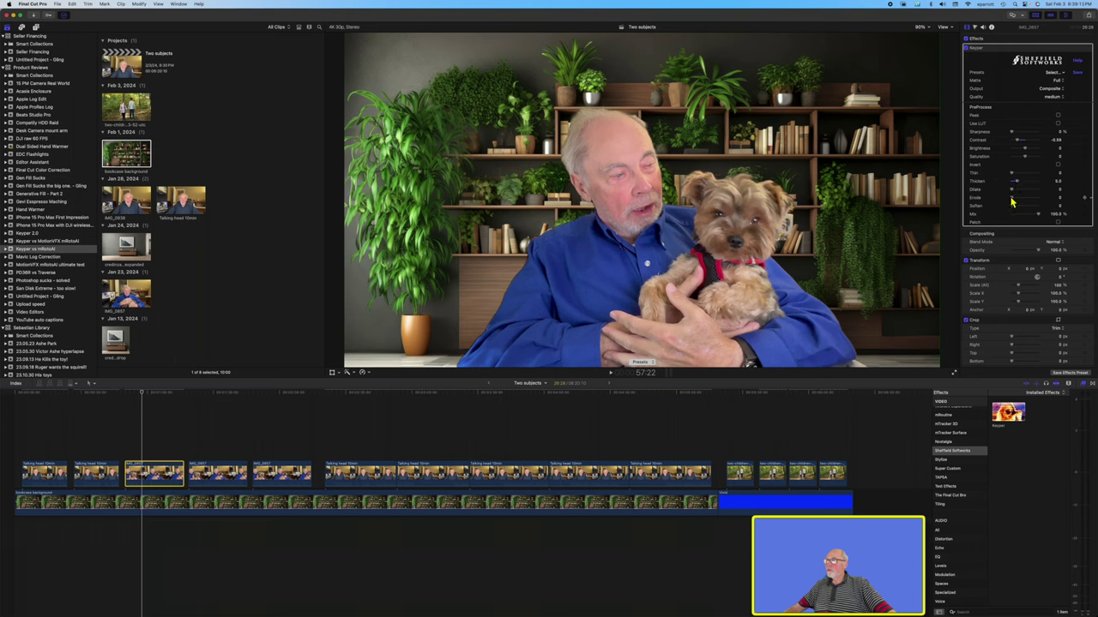
{"action": "left_click_drag", "start_coordinate": [1012, 202], "coordinate": [1014, 203]}
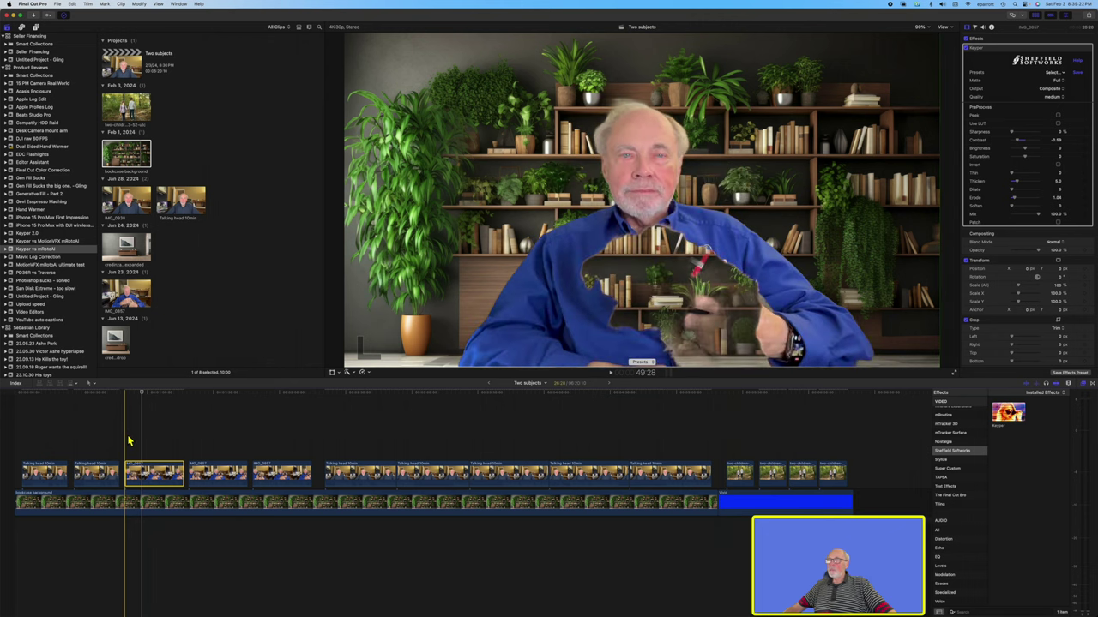
{"action": "key", "text": "space"}
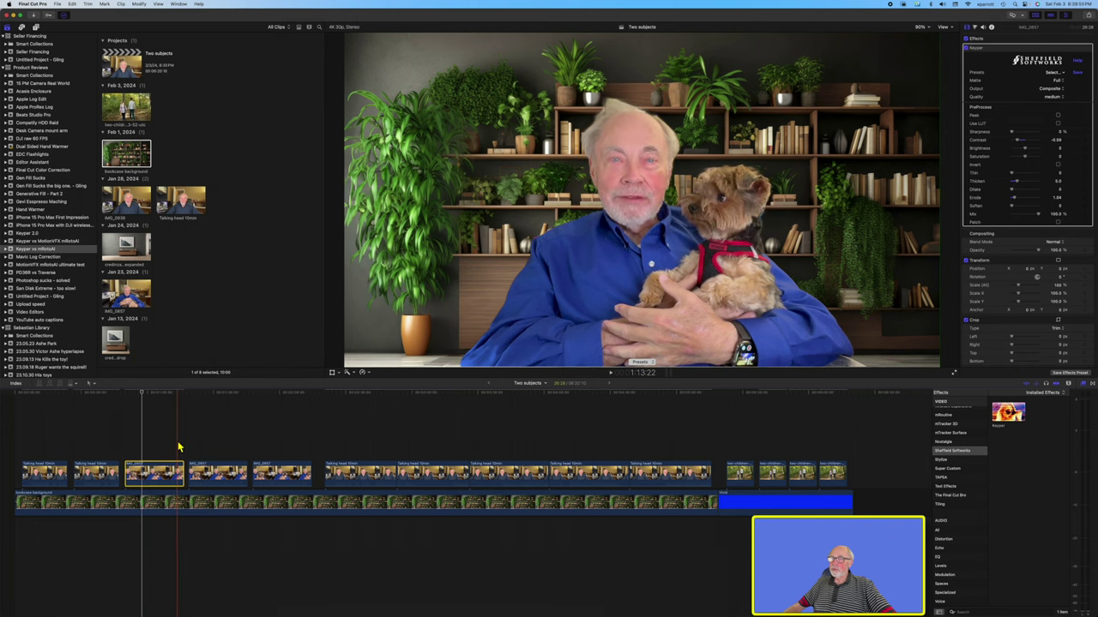
Step: Apply the Background Remover effect to the second clip of the man holding the dog and preview it
{"action": "left_click", "coordinate": [189, 467]}
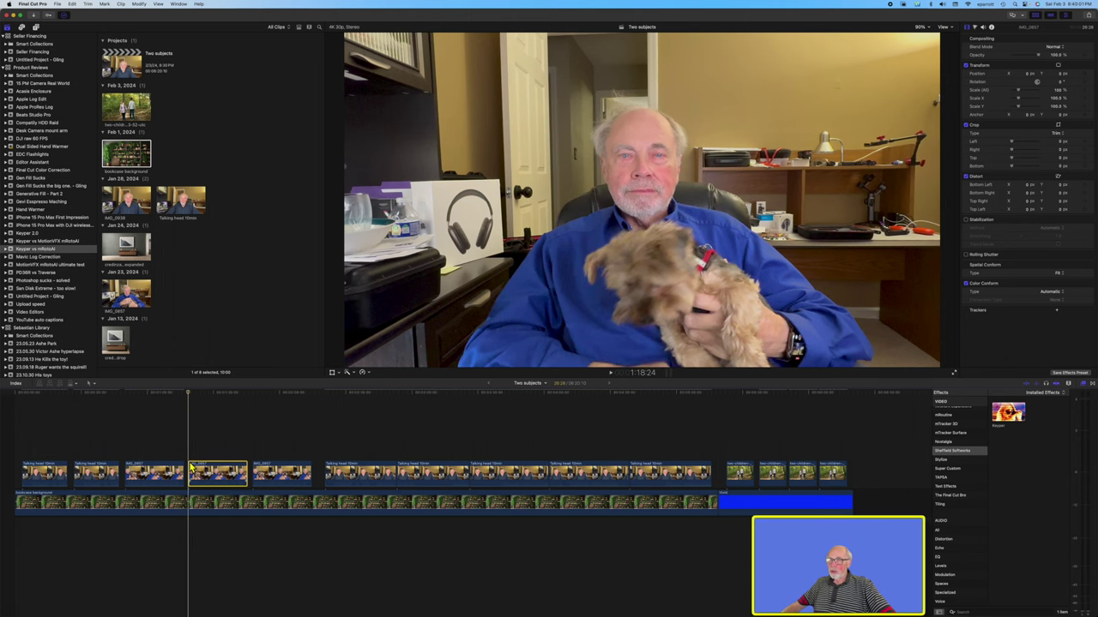
{"action": "scroll", "coordinate": [954, 437], "scroll_direction": "up", "scroll_amount": 8}
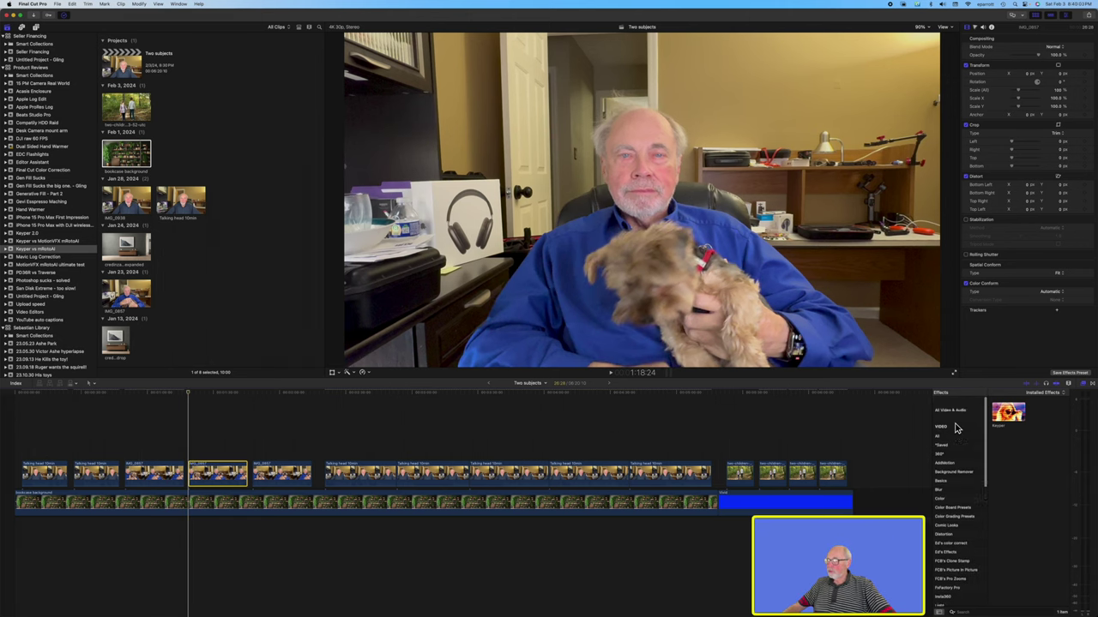
{"action": "left_click", "coordinate": [953, 463]}
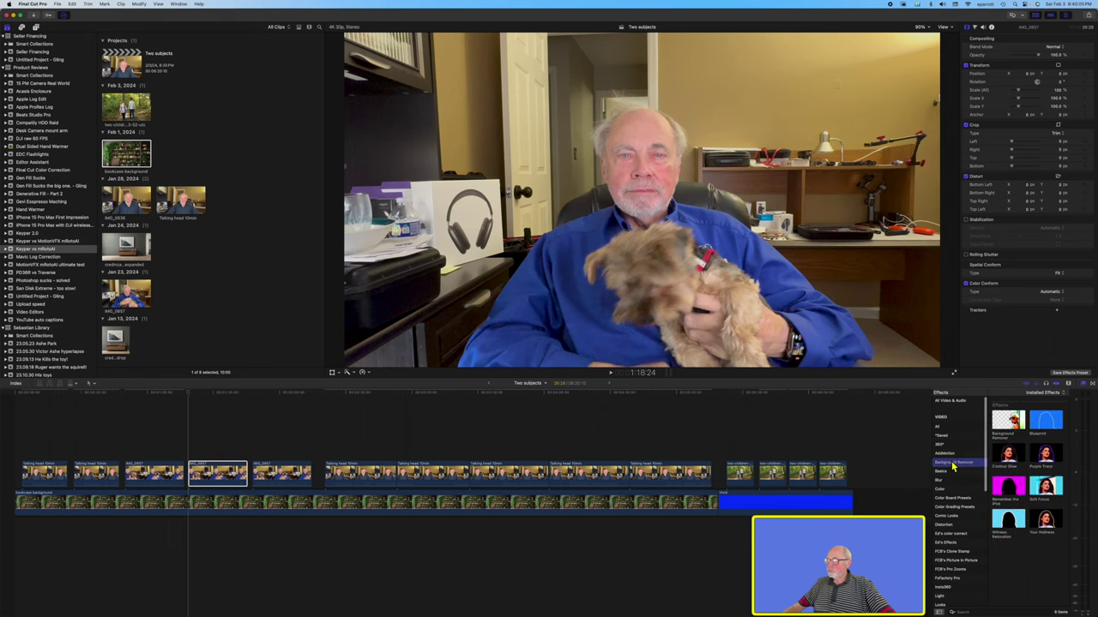
{"action": "left_click_drag", "start_coordinate": [1010, 422], "coordinate": [203, 477]}
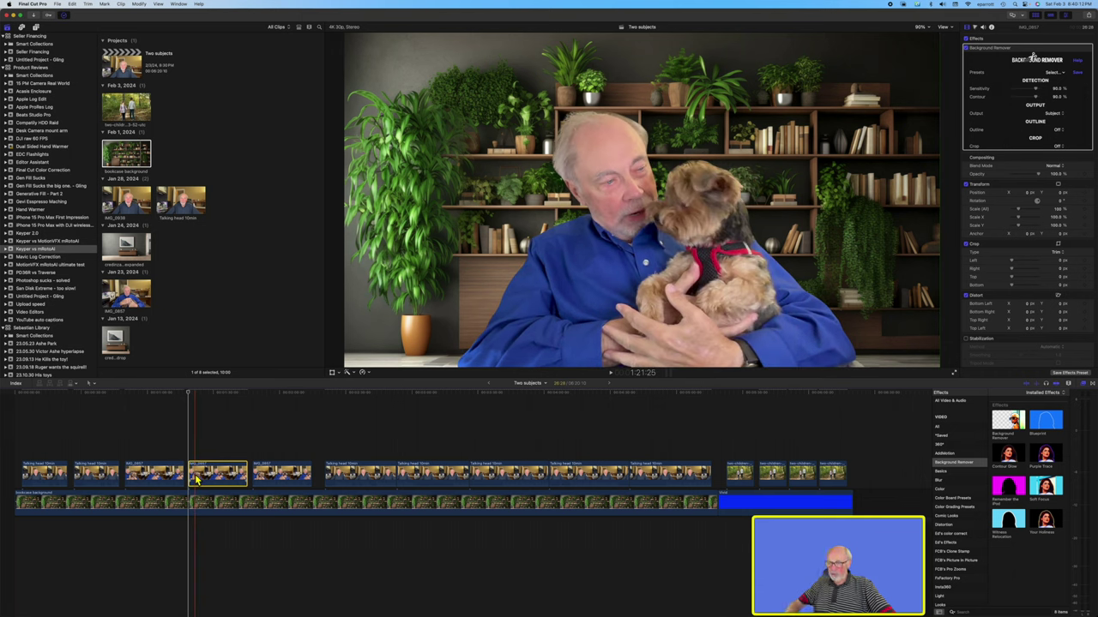
{"action": "left_click", "coordinate": [195, 477]}
{"action": "key", "text": "space"}
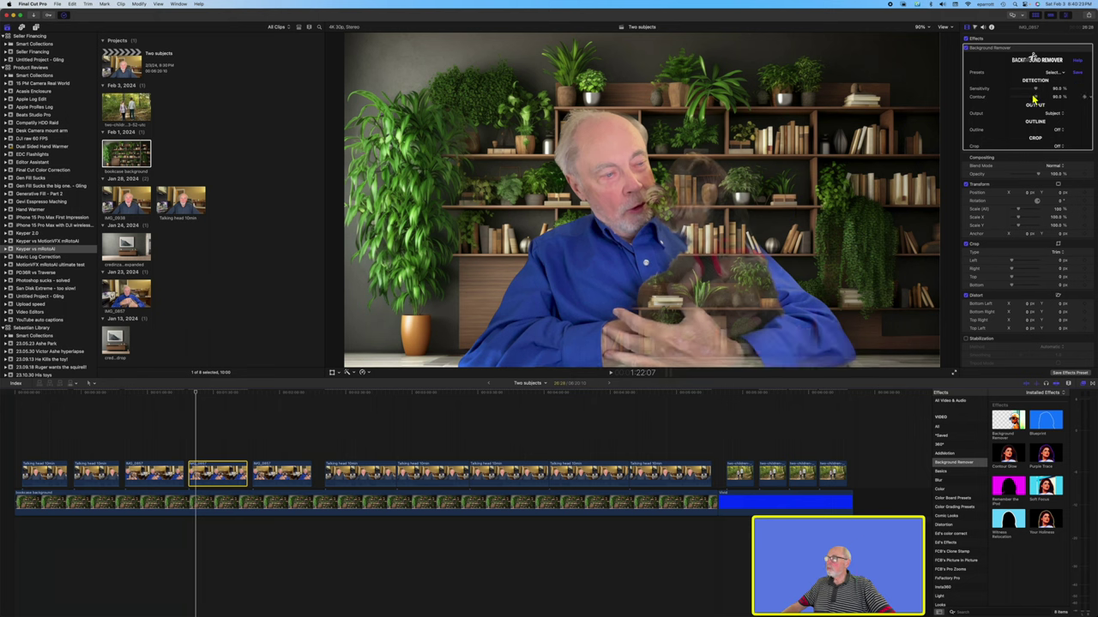
Step: Set the second dog clip's Background Remover Sensitivity to 0% and Contour to about 73%, and play it from the start
{"action": "left_click_drag", "start_coordinate": [1036, 92], "coordinate": [1001, 100]}
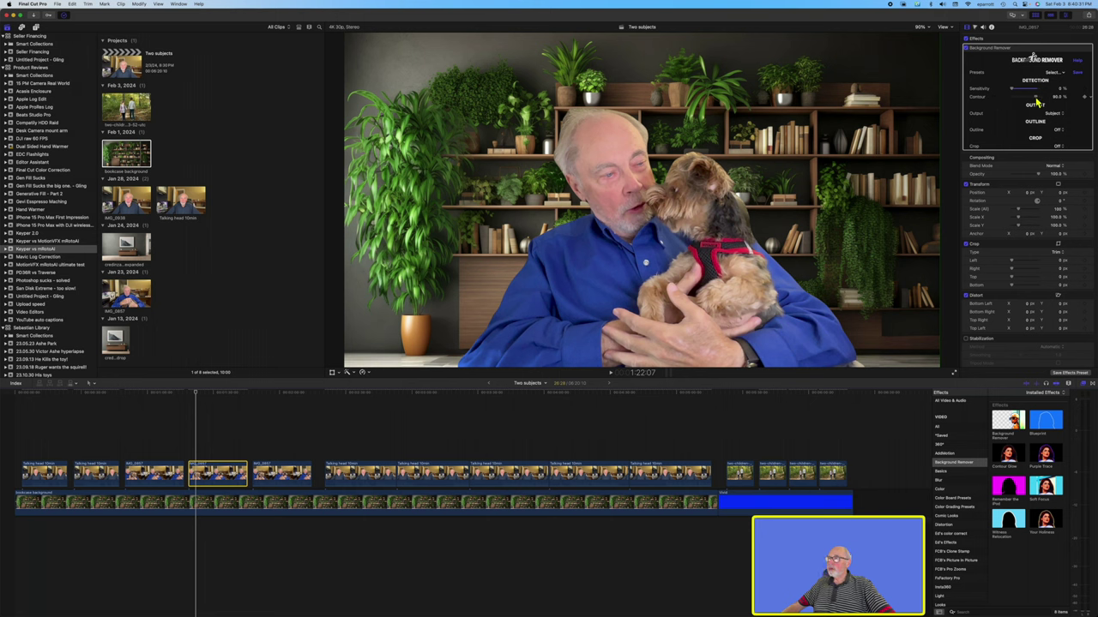
{"action": "left_click_drag", "start_coordinate": [1036, 101], "coordinate": [1036, 104]}
{"action": "left_click", "coordinate": [1011, 91]}
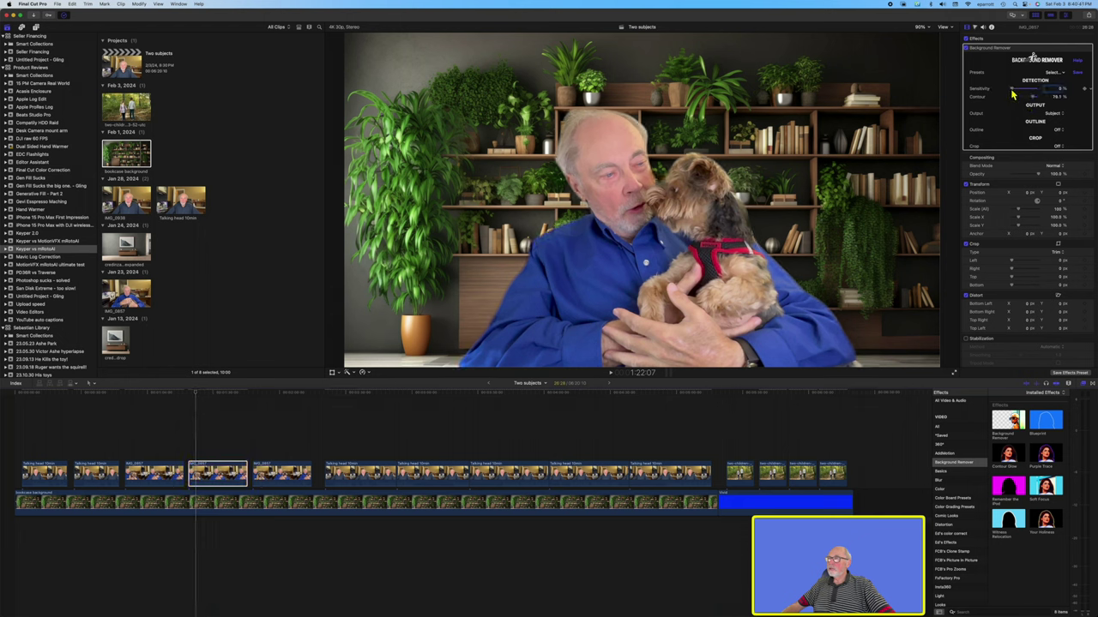
{"action": "left_click_drag", "start_coordinate": [1012, 91], "coordinate": [1008, 96]}
{"action": "left_click_drag", "start_coordinate": [1033, 102], "coordinate": [1034, 102]}
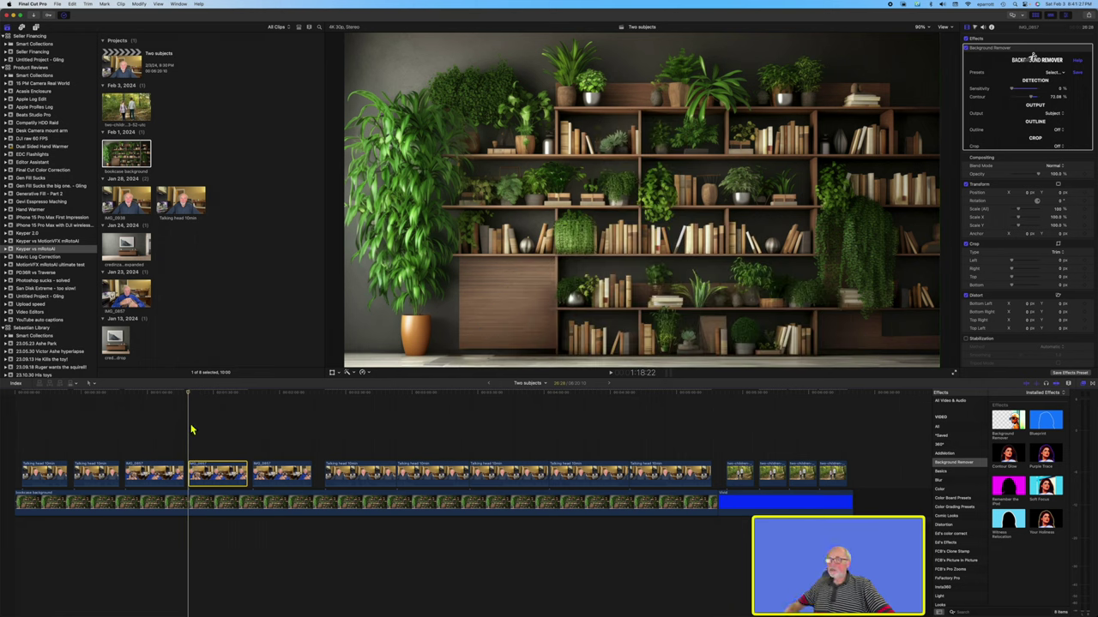
{"action": "key", "text": "space"}
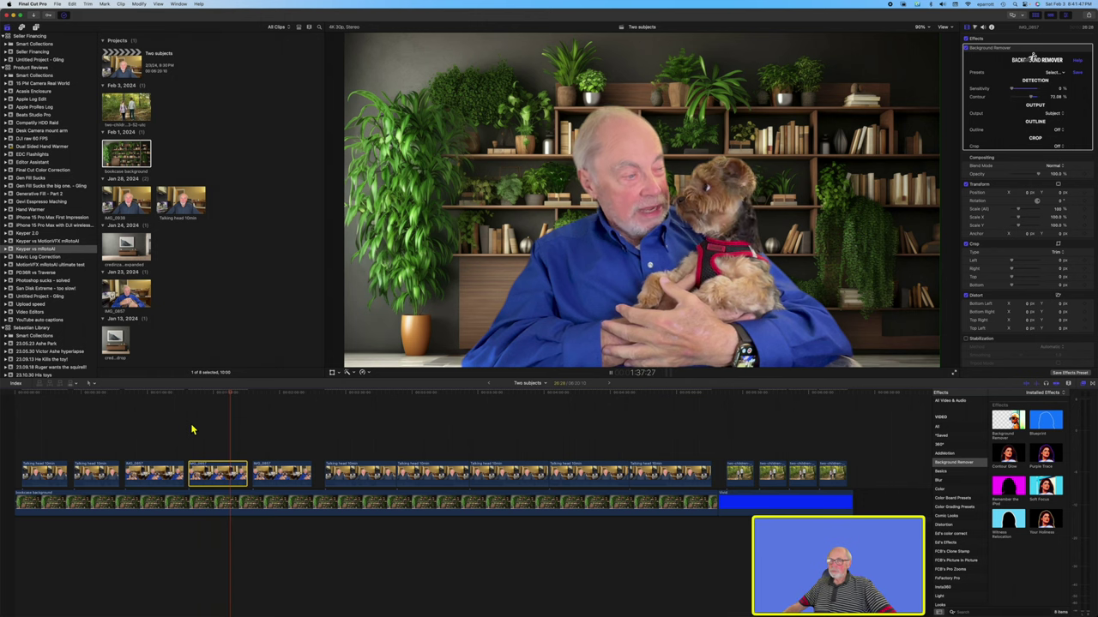
{"action": "key", "text": "space"}
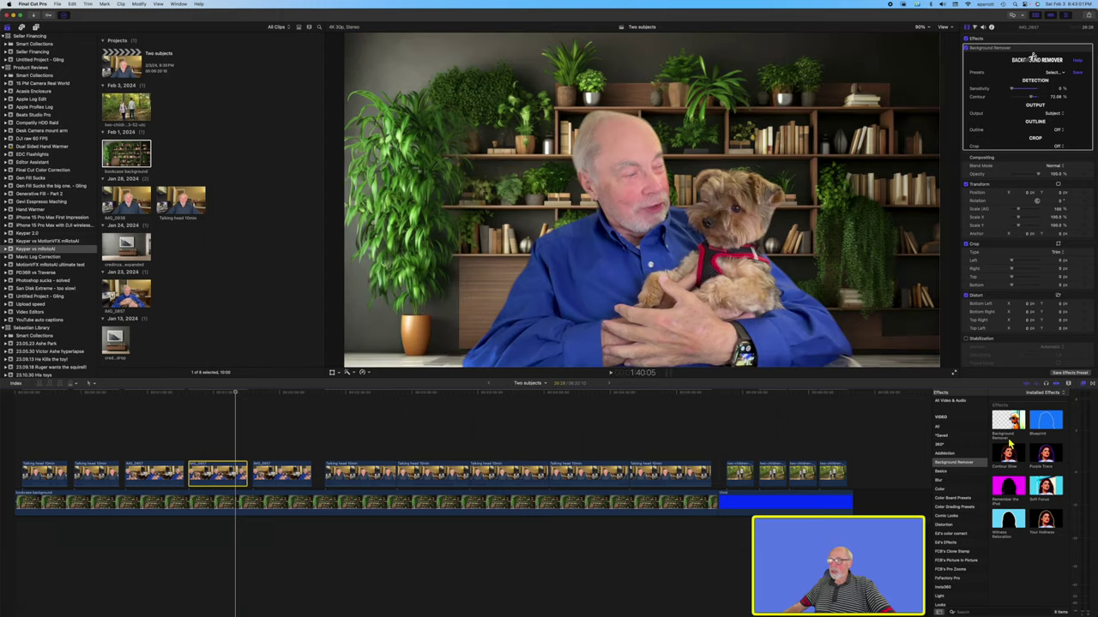
Step: Add the Background Remover title above the start of the long talking-head section and extend it to about 23 seconds
{"action": "left_click_drag", "start_coordinate": [1008, 421], "coordinate": [354, 483]}
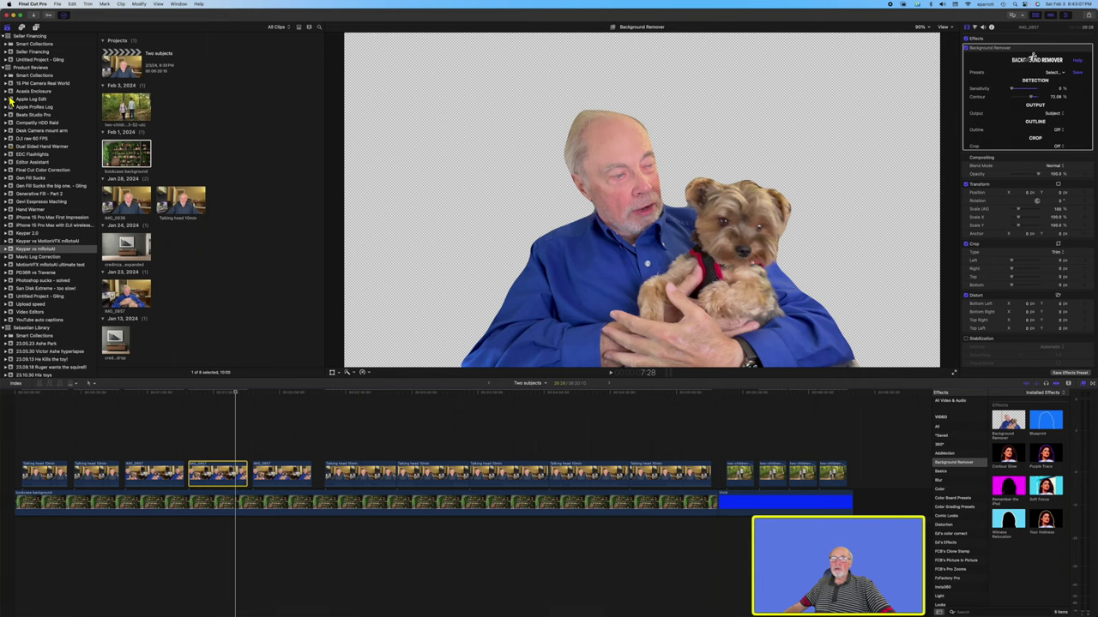
{"action": "left_click", "coordinate": [36, 28]}
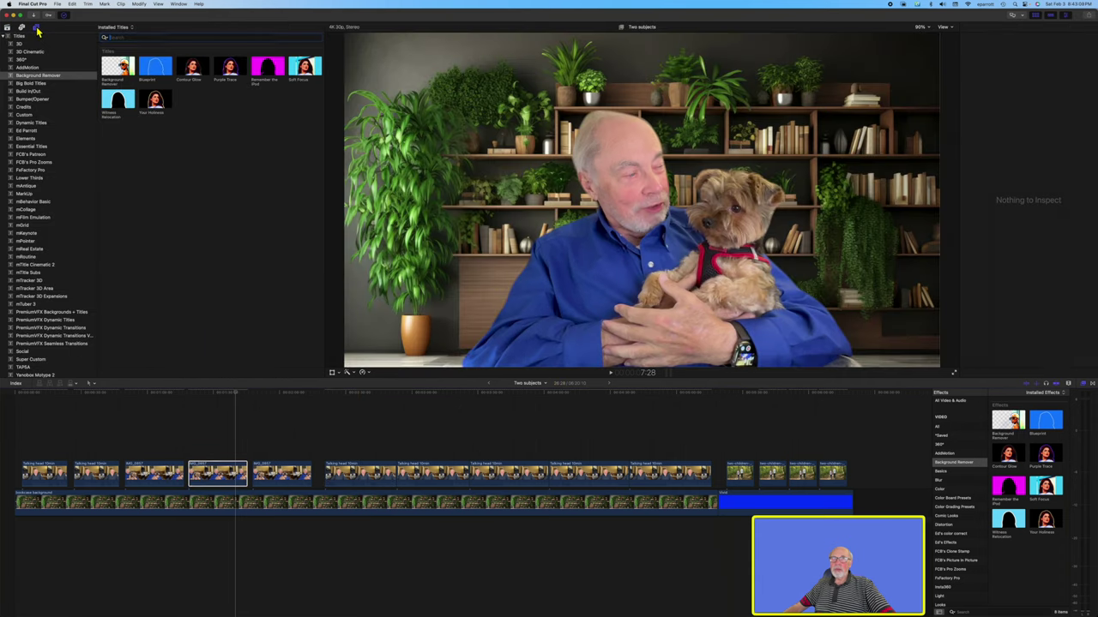
{"action": "left_click", "coordinate": [28, 78]}
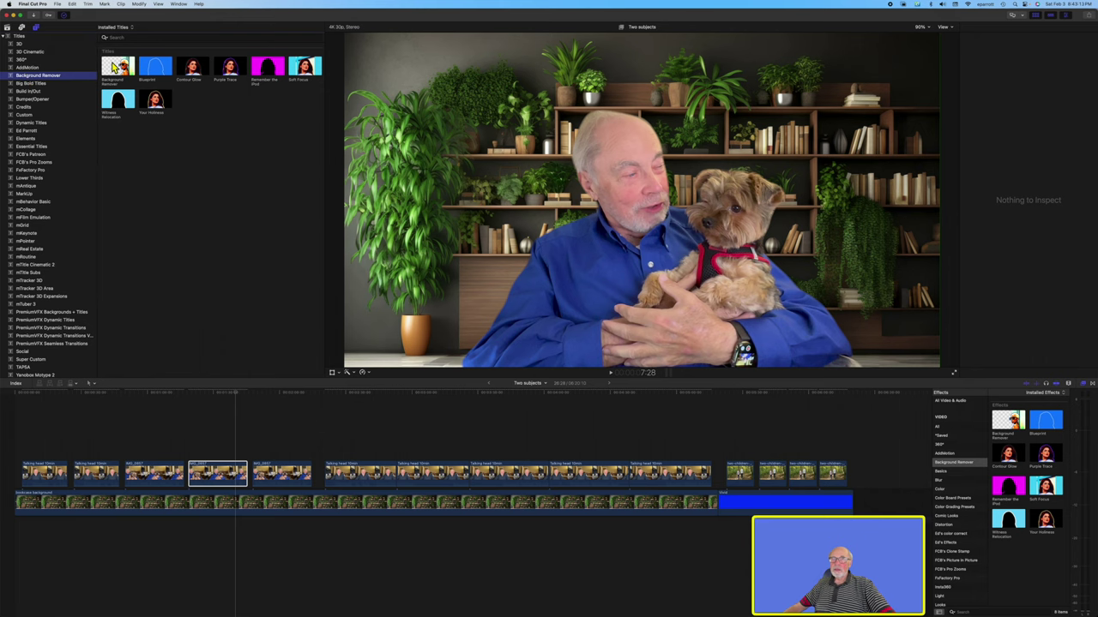
{"action": "left_click_drag", "start_coordinate": [112, 69], "coordinate": [334, 449]}
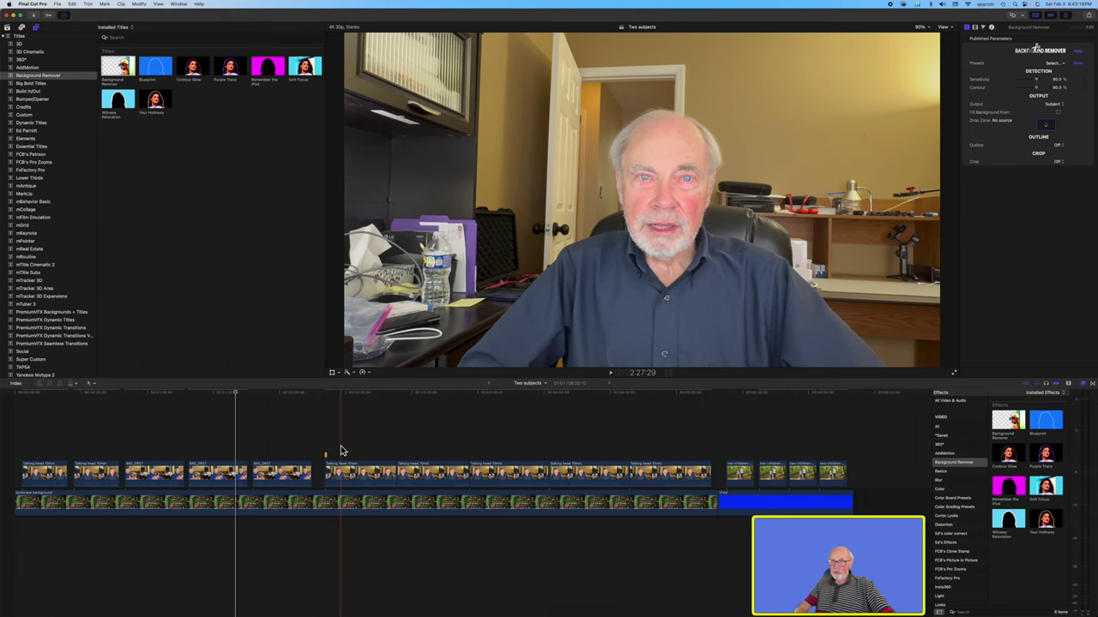
{"action": "key", "text": "super+equal"}
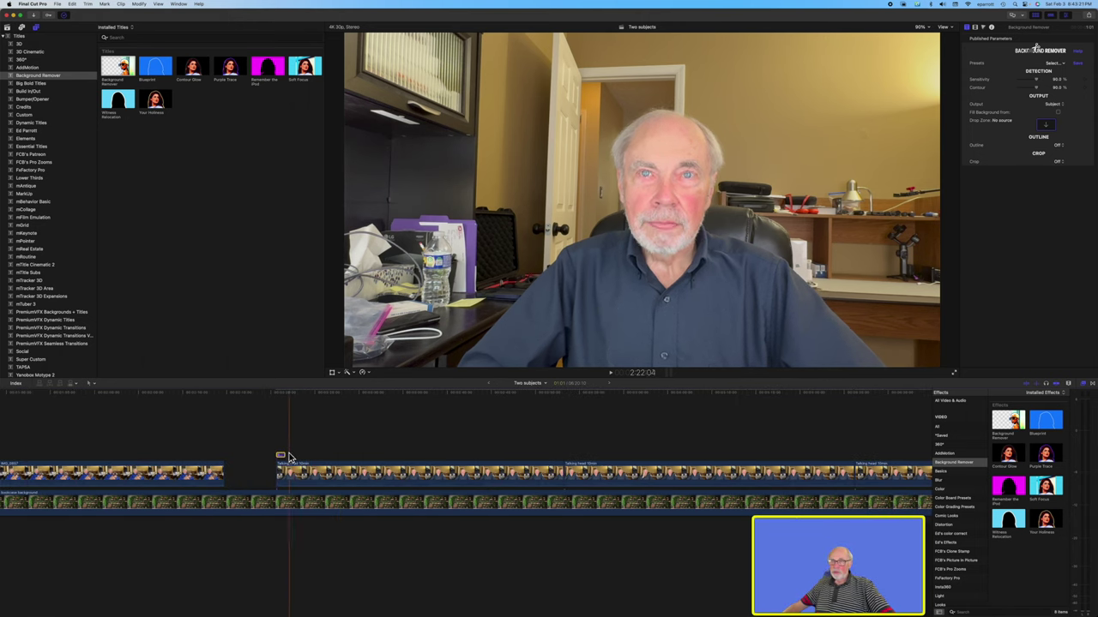
{"action": "mouse_move", "coordinate": [283, 458]}
{"action": "left_mouse_down"}
{"action": "mouse_move", "coordinate": [301, 458]}
{"action": "mouse_move", "coordinate": [285, 455]}
{"action": "left_mouse_up"}
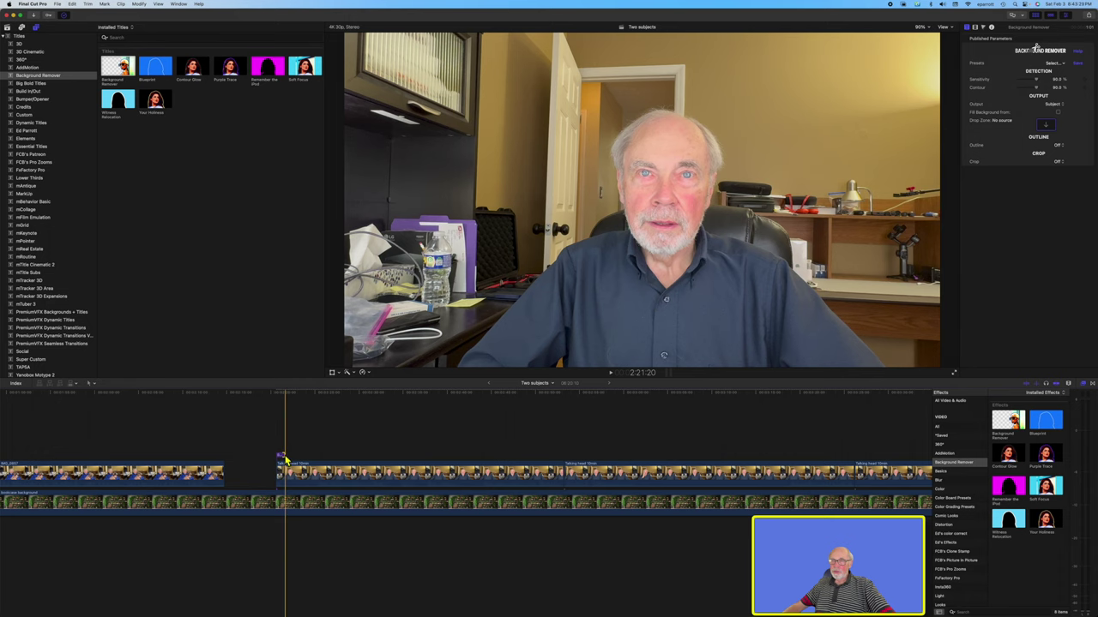
{"action": "left_click_drag", "start_coordinate": [286, 458], "coordinate": [481, 458]}
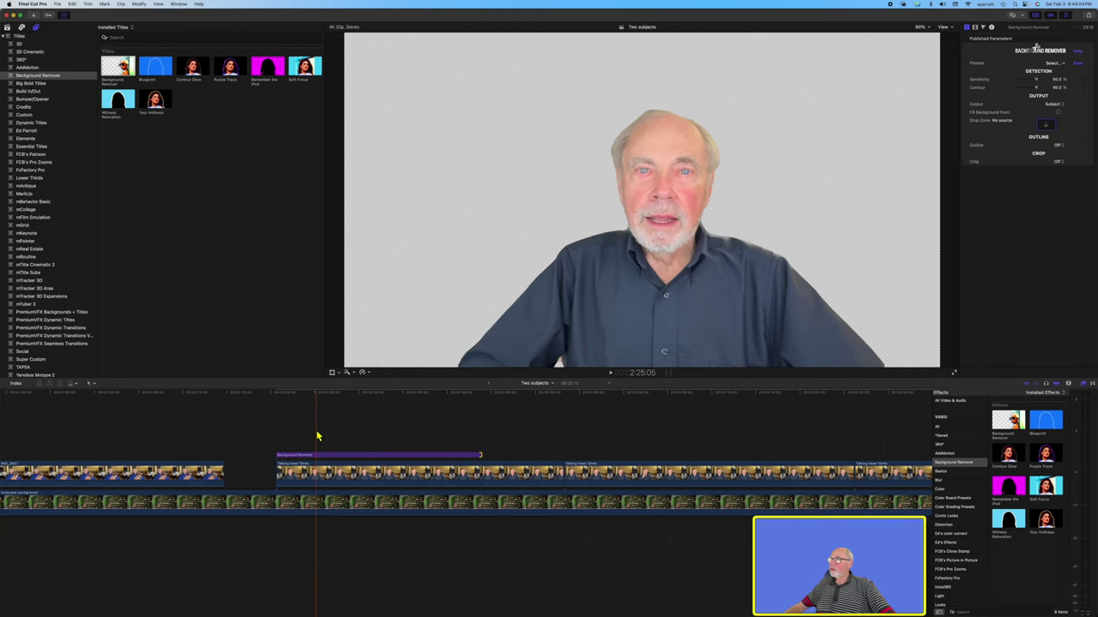
Step: Fill the Background Remover title's drop zone with the bookcase background clip
{"action": "left_click", "coordinate": [1044, 125]}
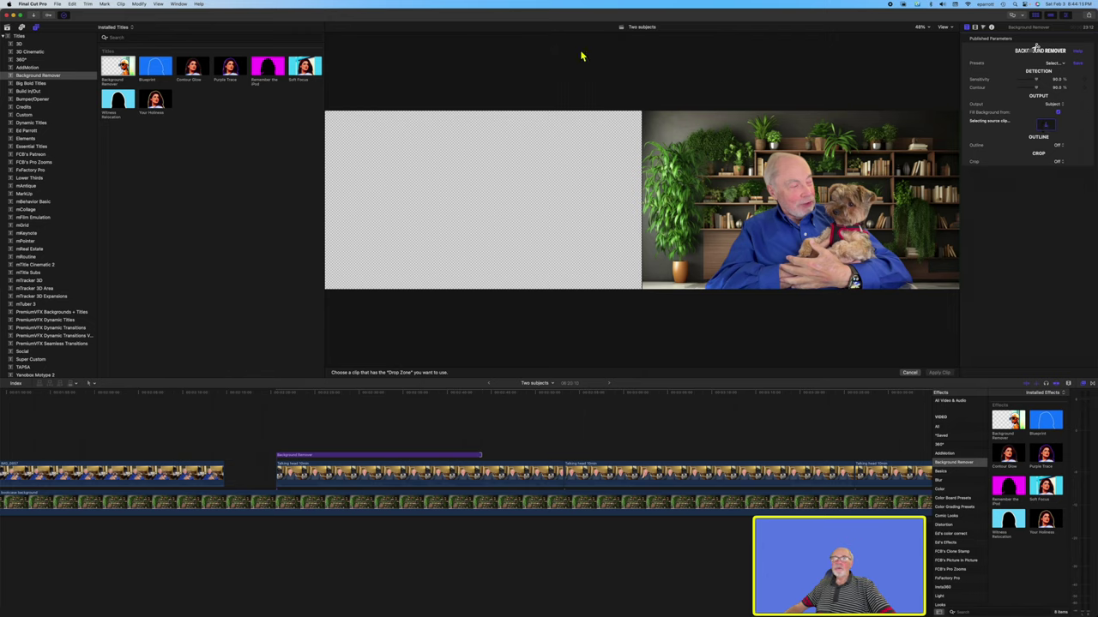
{"action": "left_click", "coordinate": [7, 28]}
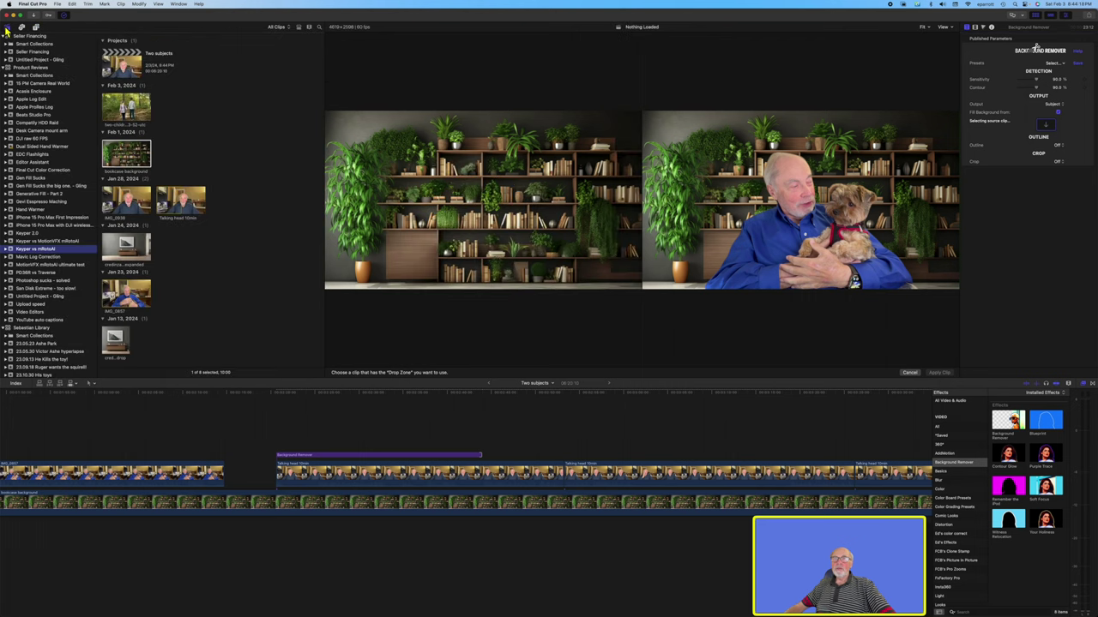
{"action": "left_click", "coordinate": [123, 155]}
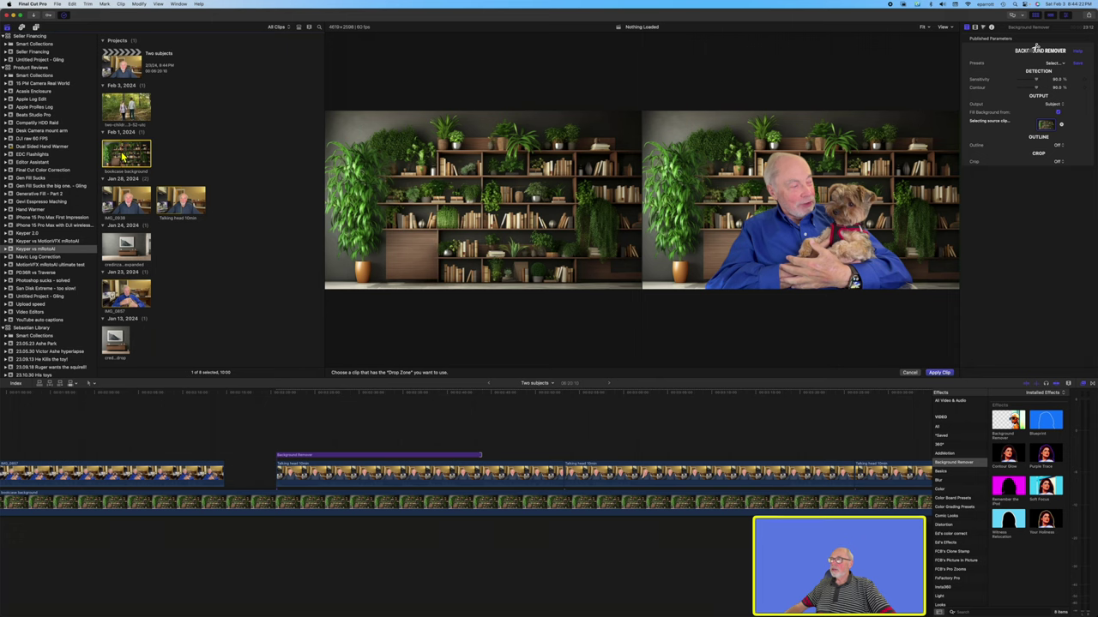
{"action": "left_click", "coordinate": [204, 211]}
{"action": "left_click", "coordinate": [940, 374]}
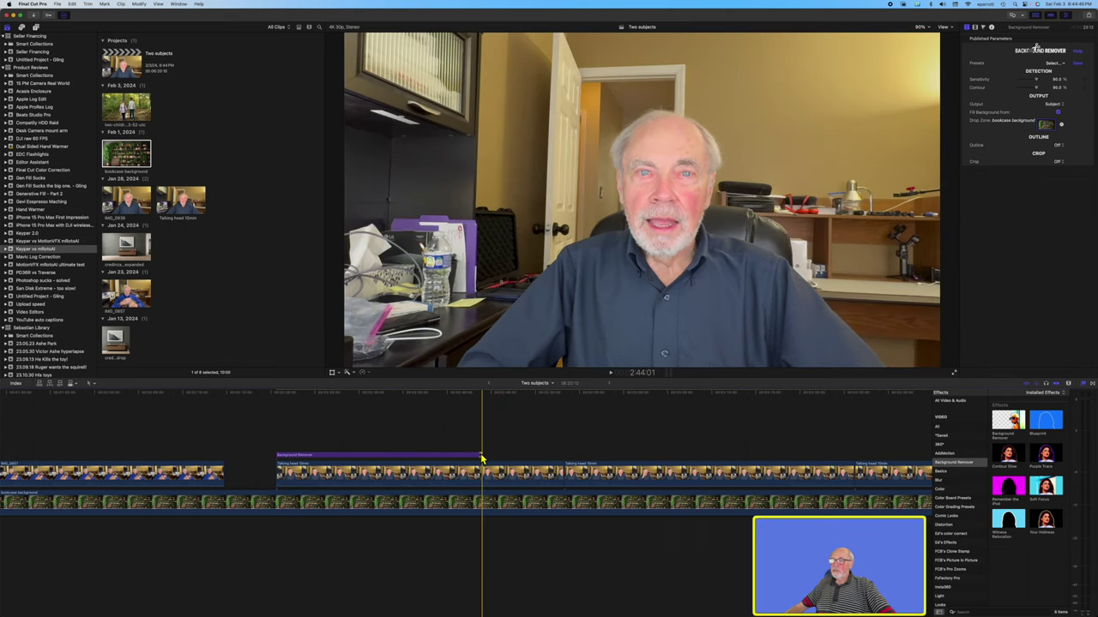
Step: Extend the Background Remover title to the end of the last clip in the long talking-head section
{"action": "left_click_drag", "start_coordinate": [481, 458], "coordinate": [887, 441]}
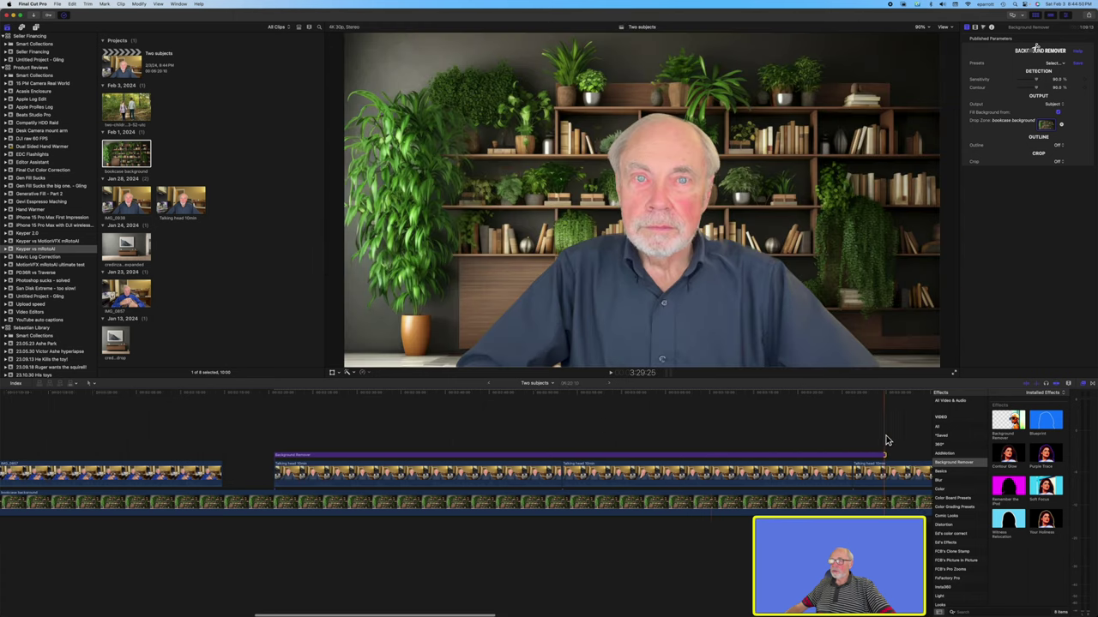
{"action": "scroll", "coordinate": [888, 441], "scroll_direction": "right", "scroll_amount": 5}
{"action": "scroll", "coordinate": [888, 442], "scroll_direction": "down", "scroll_amount": 5}
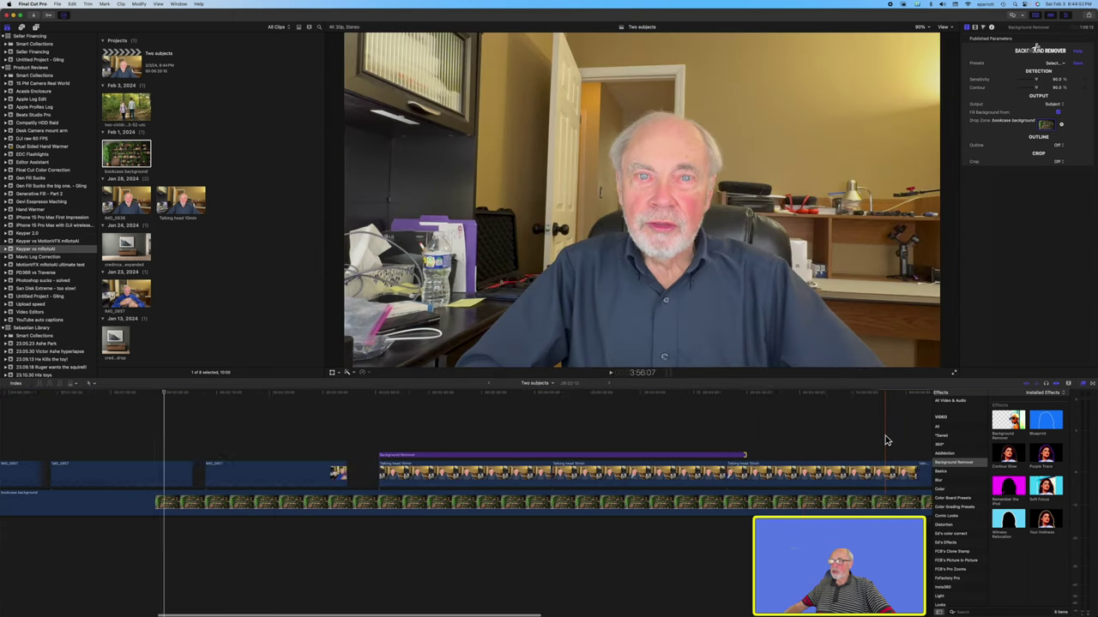
{"action": "scroll", "coordinate": [887, 441], "scroll_direction": "right", "scroll_amount": 5}
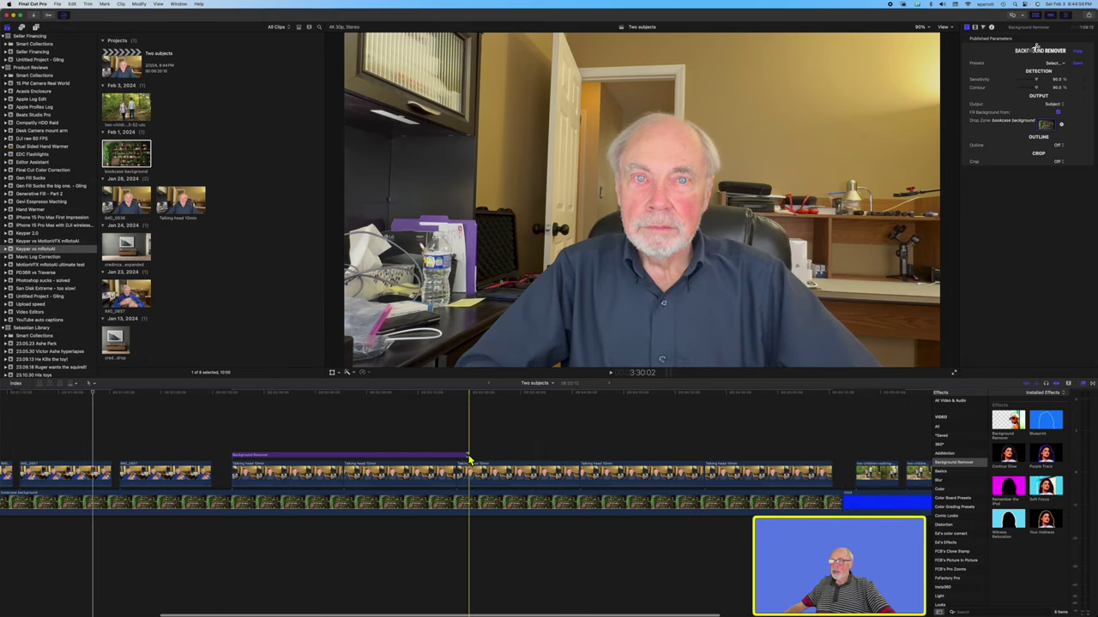
{"action": "left_click_drag", "start_coordinate": [465, 453], "coordinate": [832, 445]}
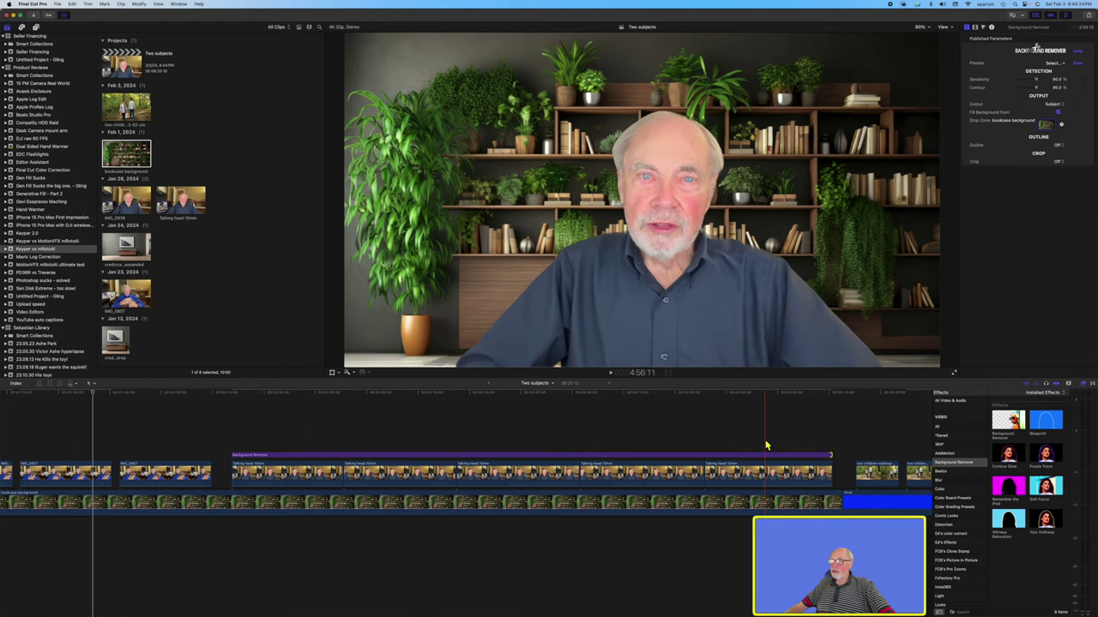
Step: Compare the second clip of the walking children with its Keyper effect disabled and enabled
{"action": "scroll", "coordinate": [764, 446], "scroll_direction": "right", "scroll_amount": 3}
{"action": "scroll", "coordinate": [764, 443], "scroll_direction": "right", "scroll_amount": 2}
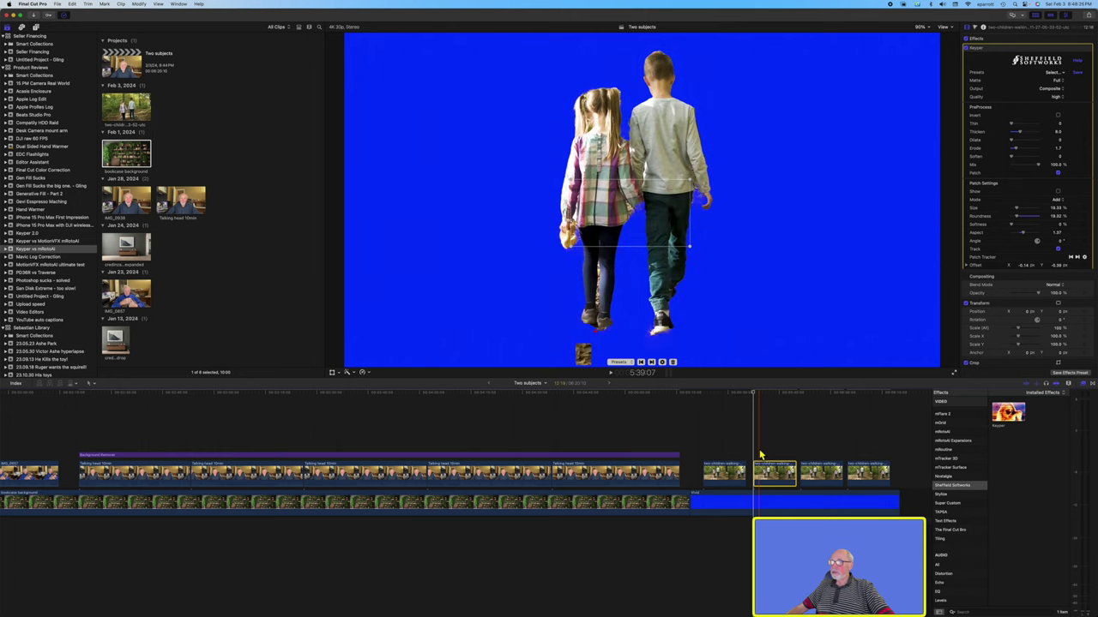
{"action": "left_click", "coordinate": [966, 48]}
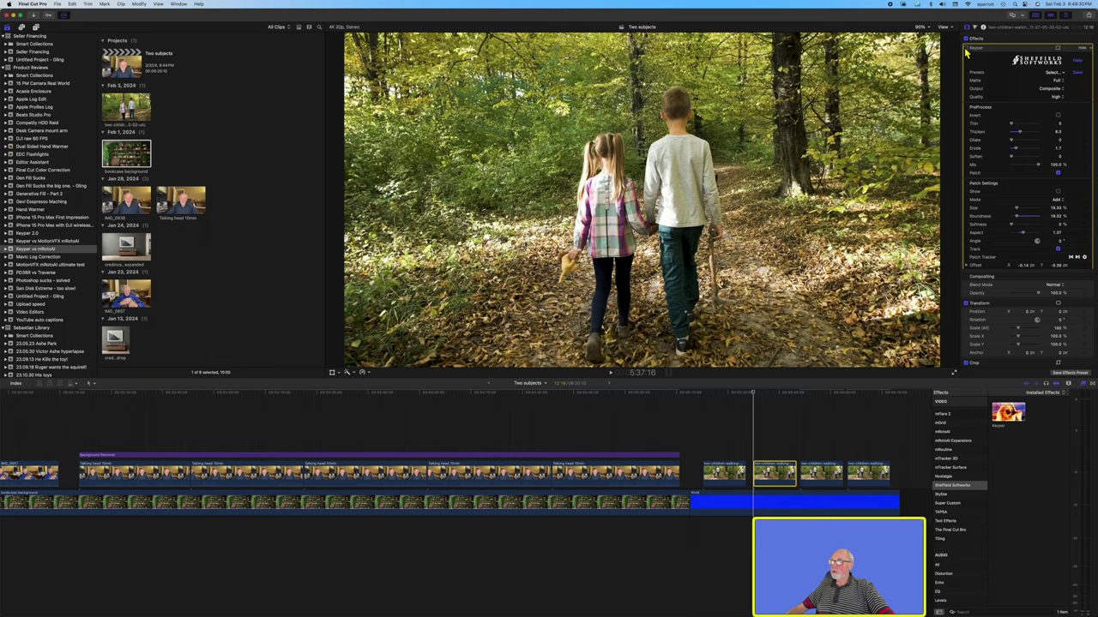
{"action": "left_click", "coordinate": [966, 49]}
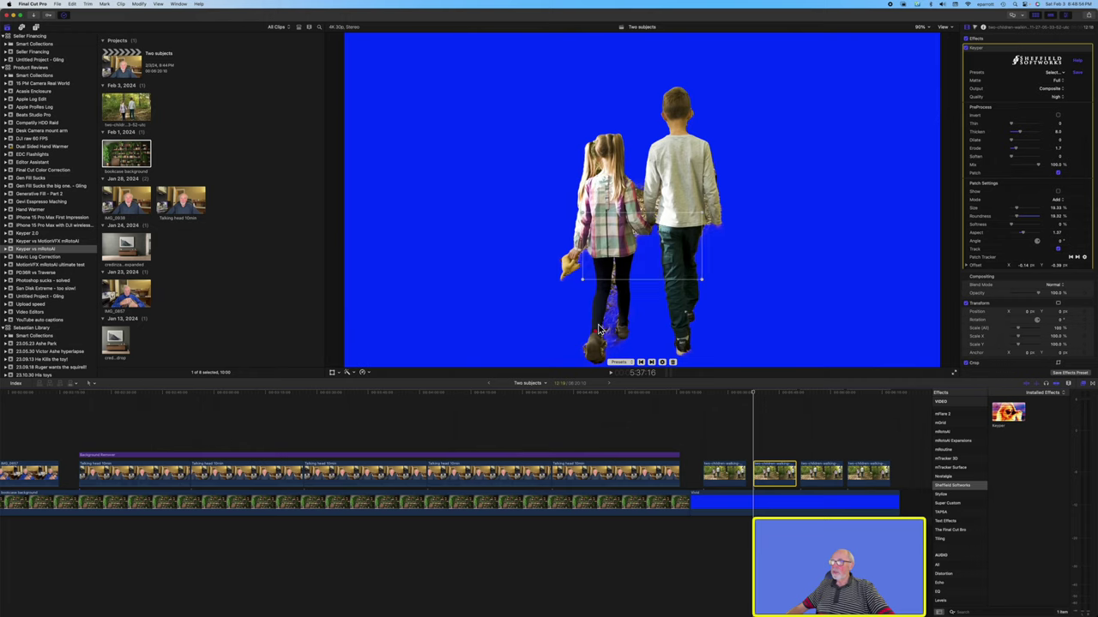
Step: Turn off the Keyper Patch on the second walking-children clip and preview the clip
{"action": "left_click", "coordinate": [651, 362]}
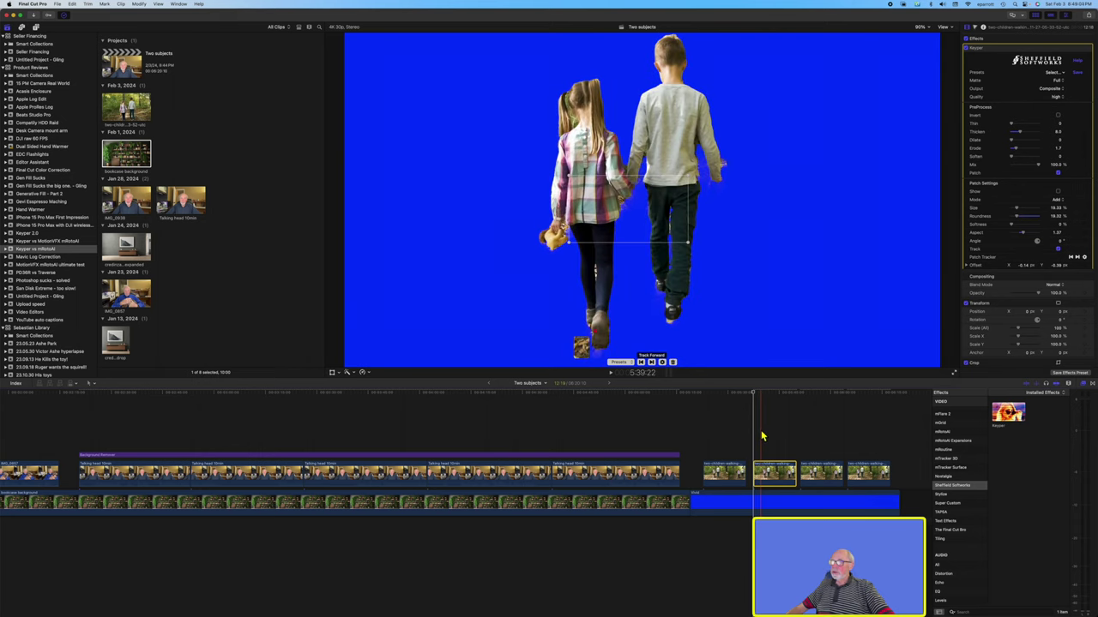
{"action": "left_click", "coordinate": [761, 437]}
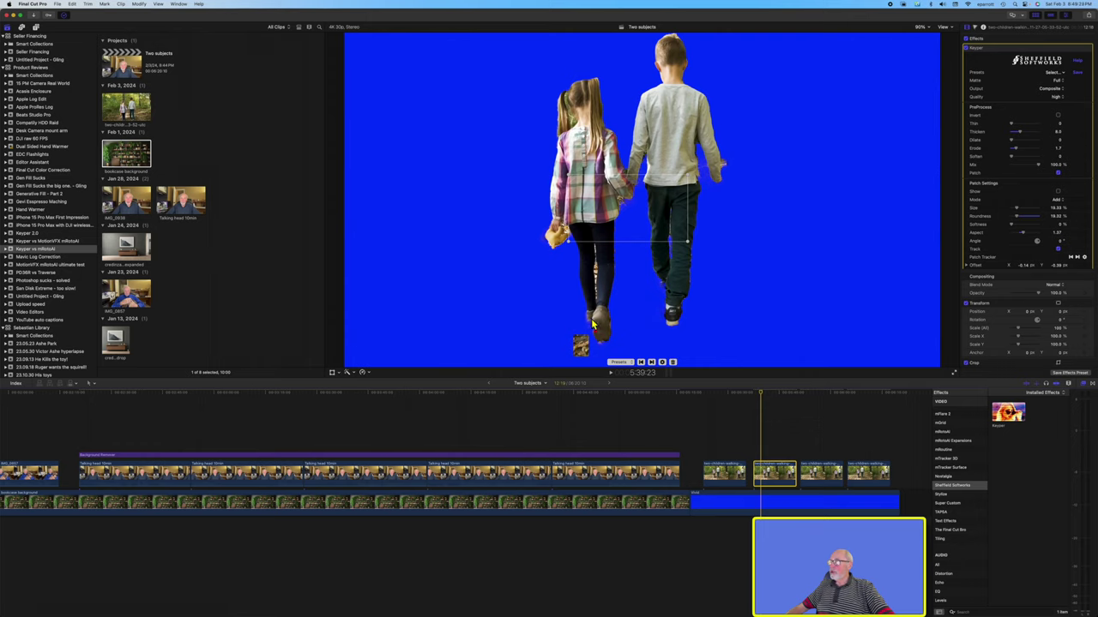
{"action": "left_click", "coordinate": [1058, 174]}
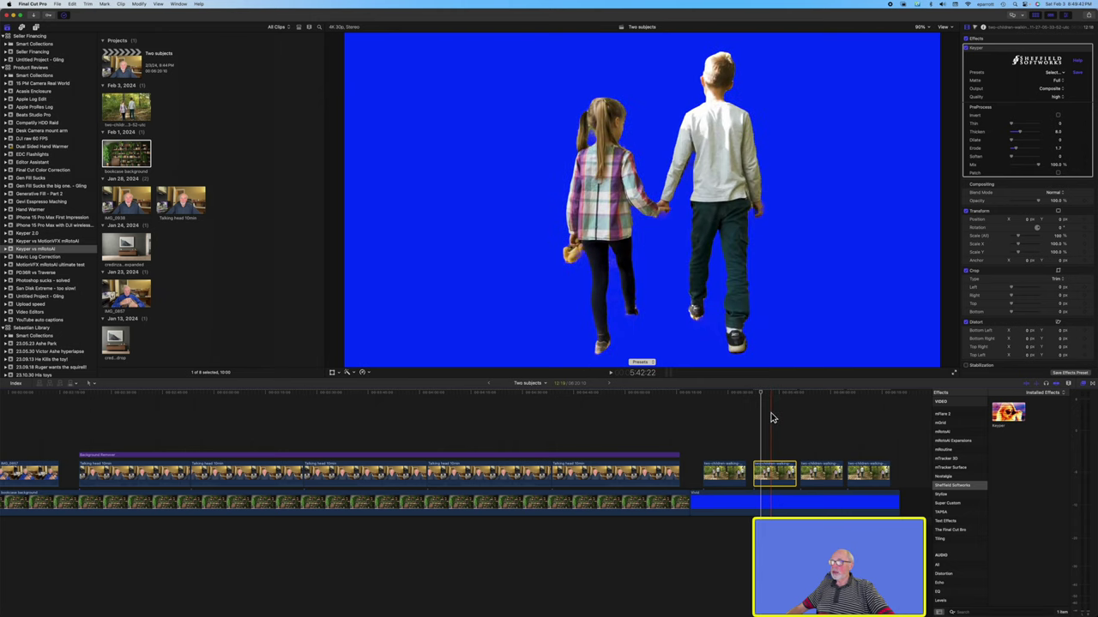
{"action": "key", "text": "space"}
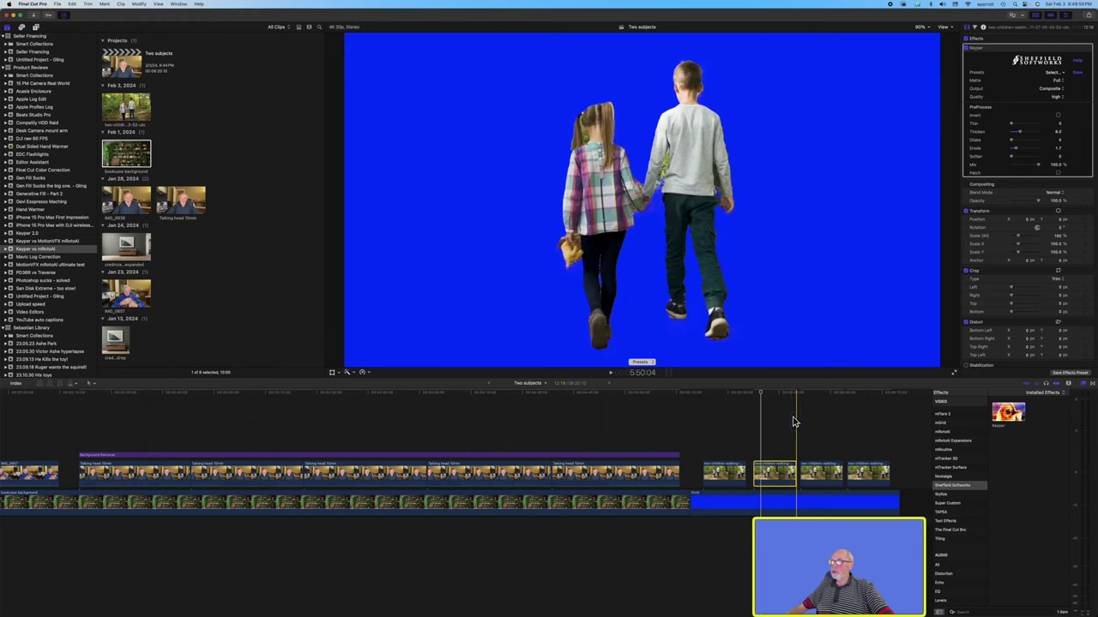
Step: Review the Background Remover matte on the third walking-children clip and compare the fourth clip with mRotoAI disabled and enabled
{"action": "left_click", "coordinate": [807, 475]}
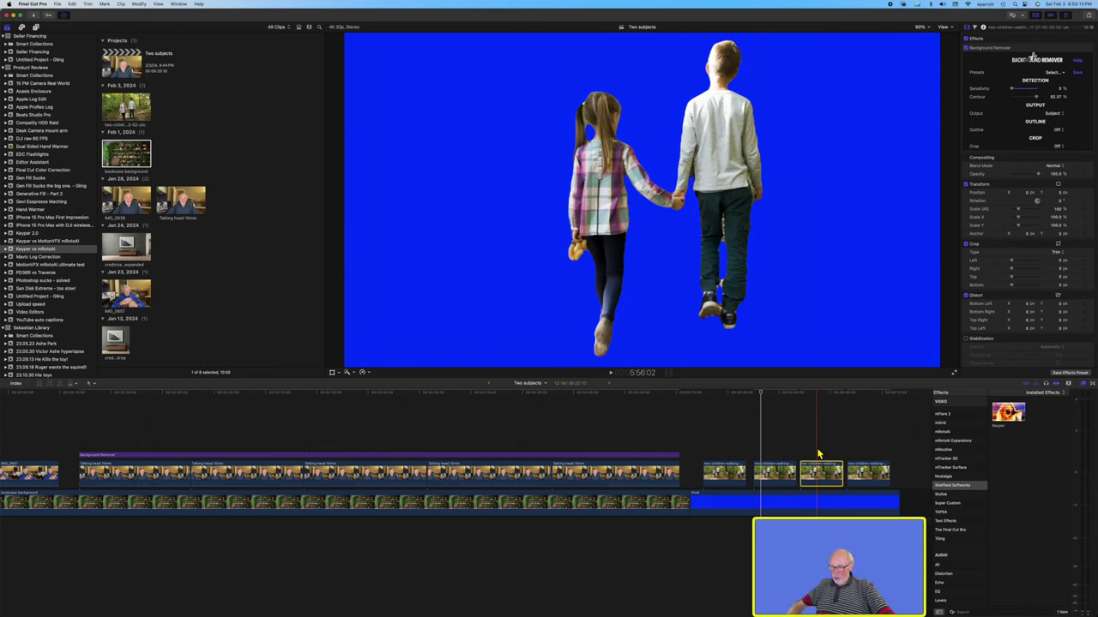
{"action": "left_click", "coordinate": [818, 452]}
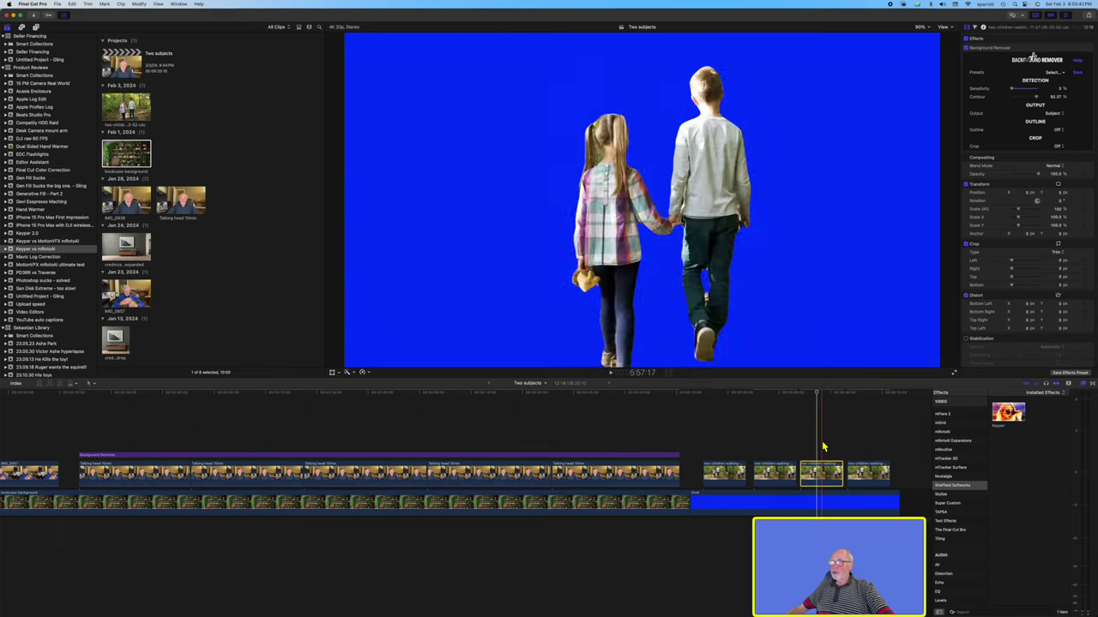
{"action": "left_click", "coordinate": [852, 463]}
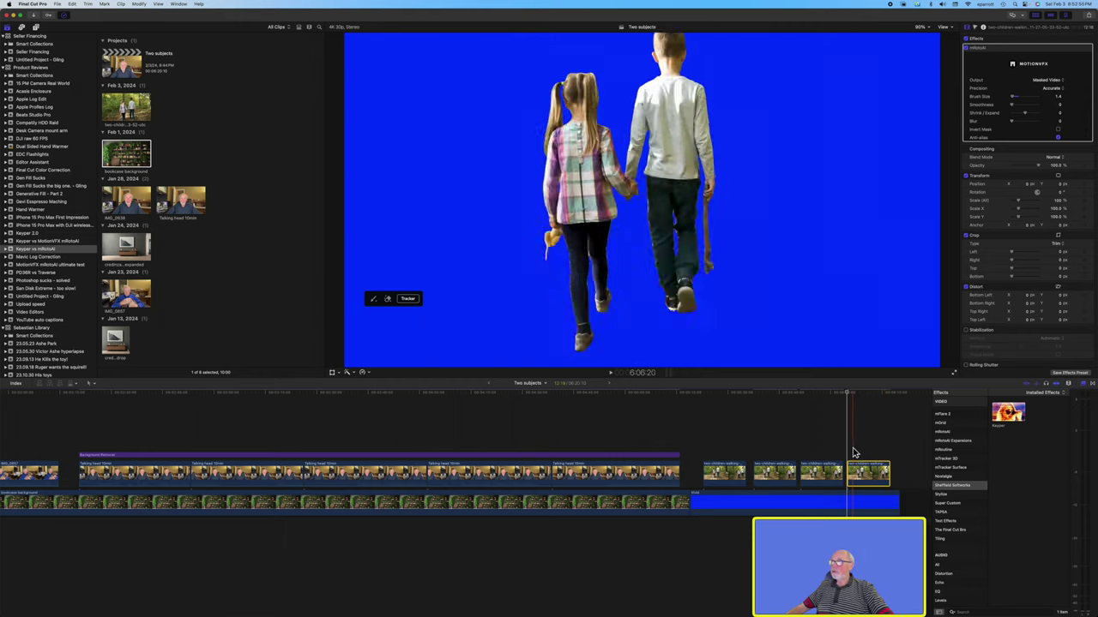
{"action": "left_click", "coordinate": [966, 49]}
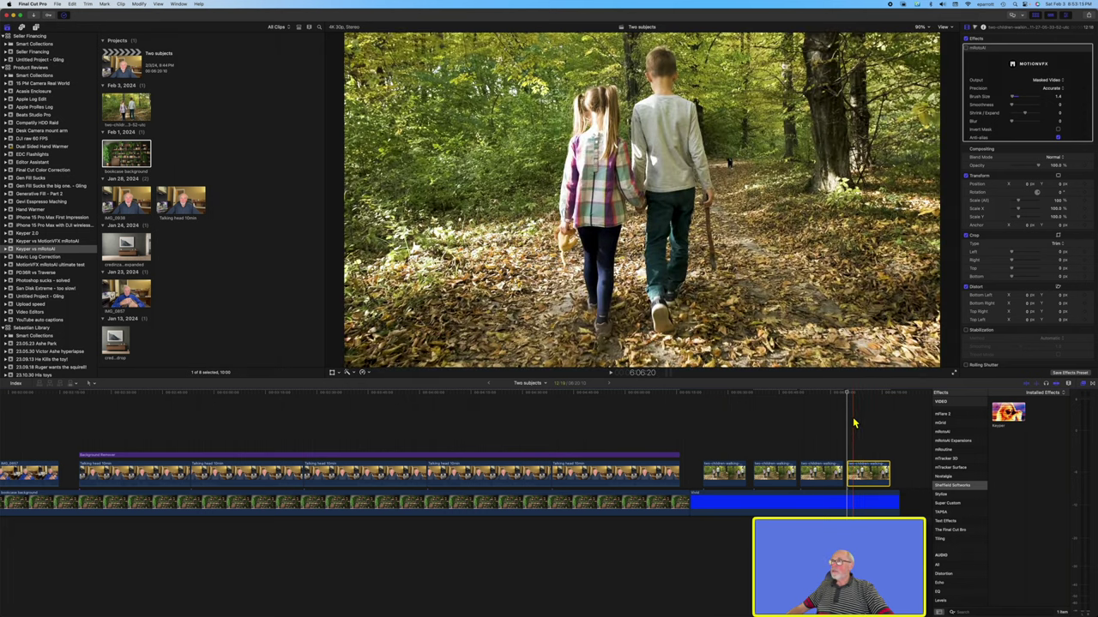
{"action": "left_click", "coordinate": [964, 49]}
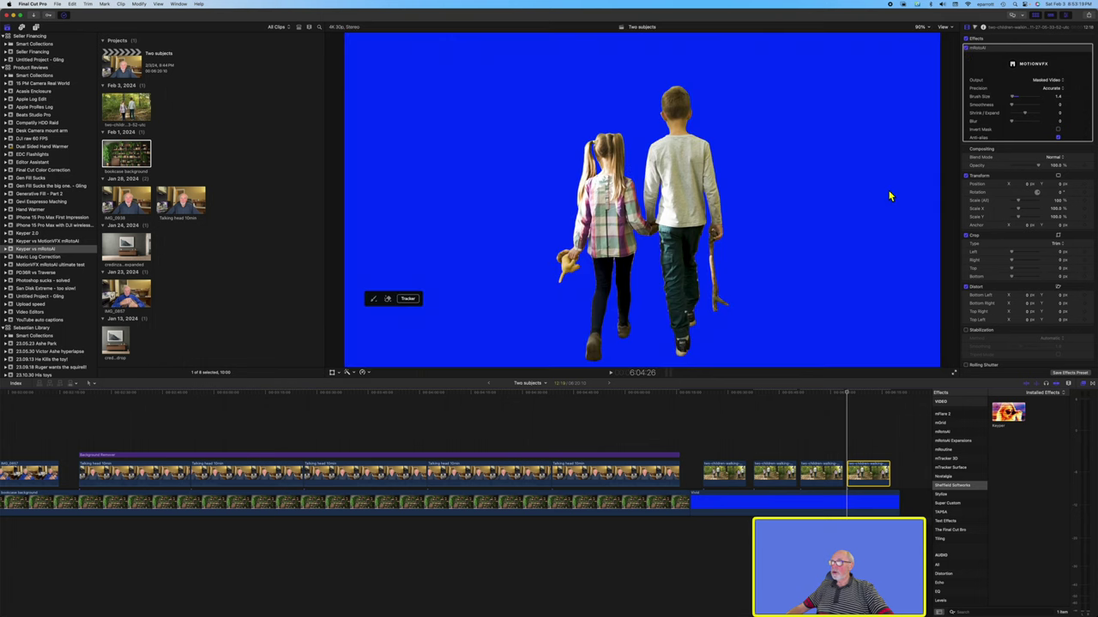